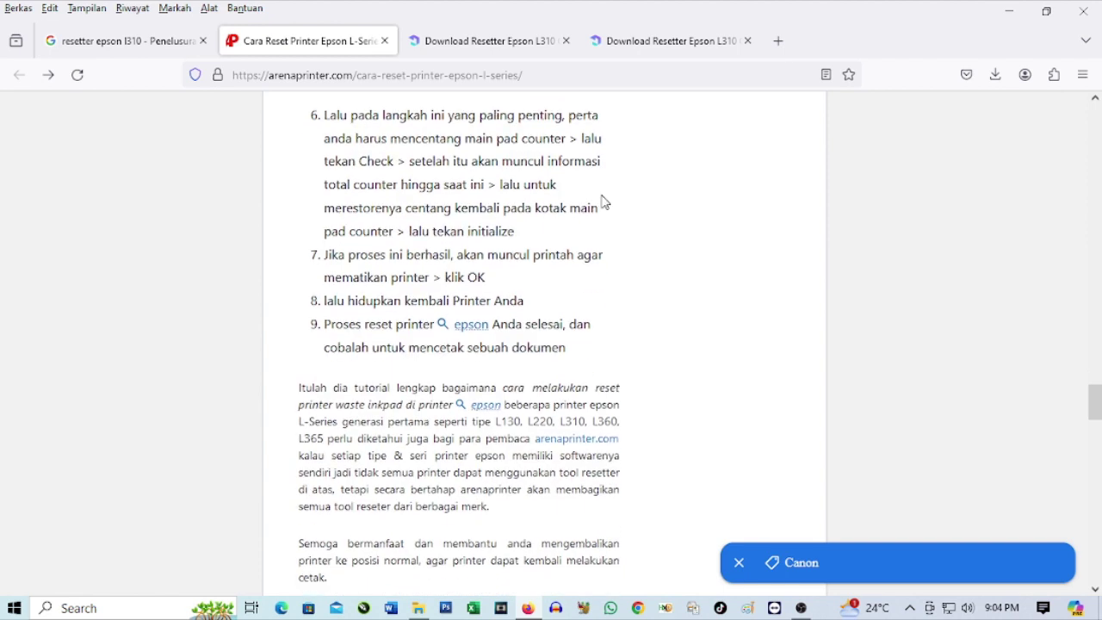
# Step: Follow the Epson resetter download link in the article and accept the cookie notice on the MediaFire page
pyautogui.scroll(9, 605, 200)
pyautogui.scroll(10, 605, 204)
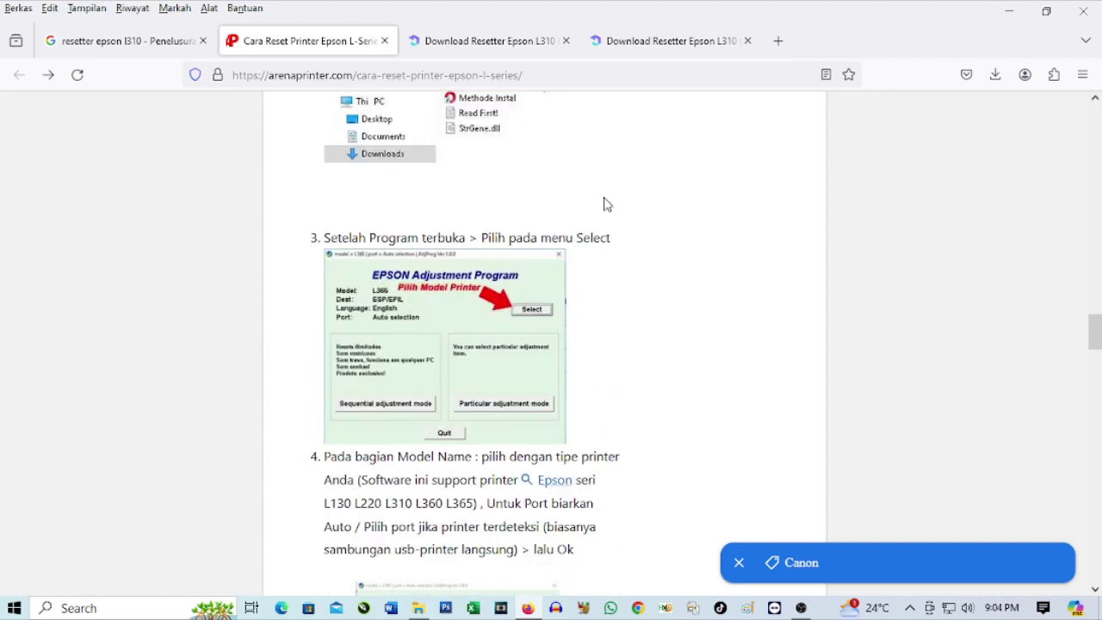
pyautogui.scroll(3, 606, 207)
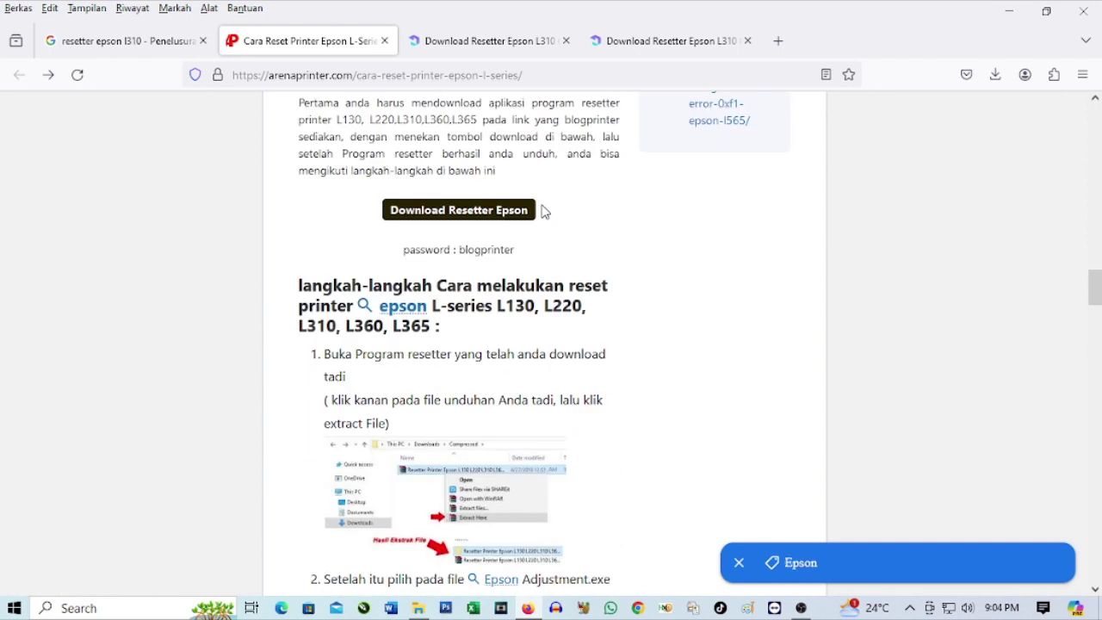
pyautogui.click(501, 218)
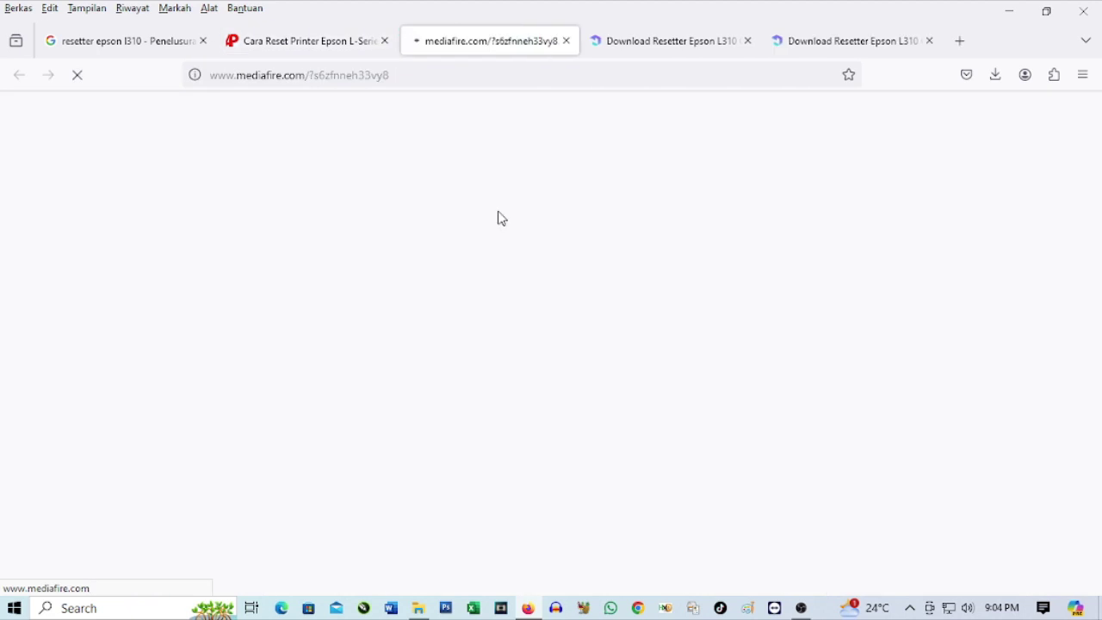
pyautogui.click(323, 40)
pyautogui.click(455, 43)
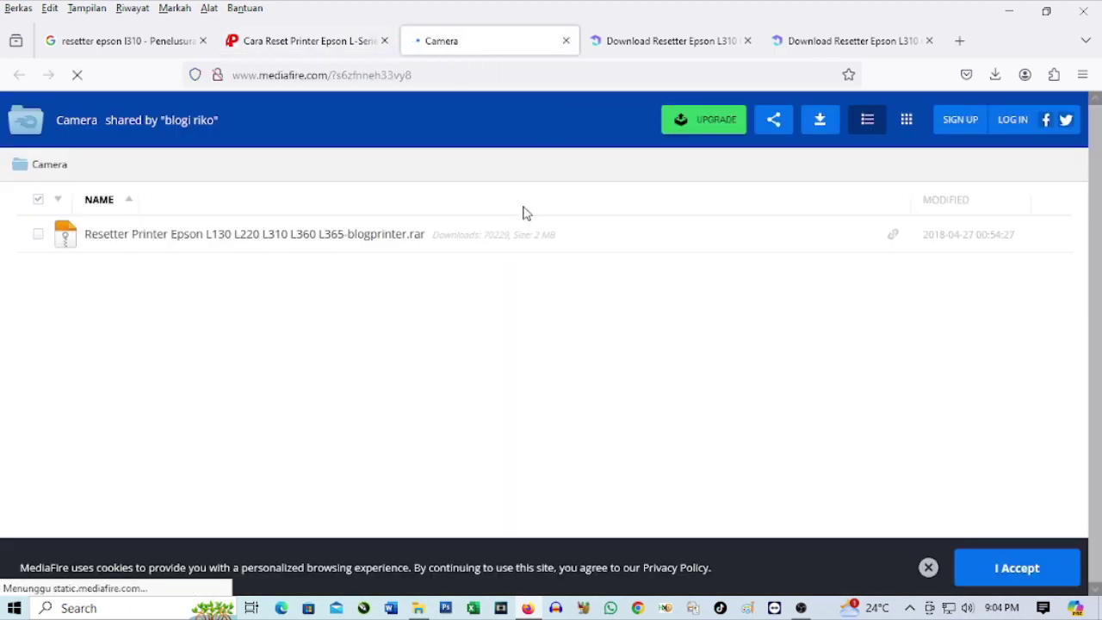
pyautogui.click(1008, 572)
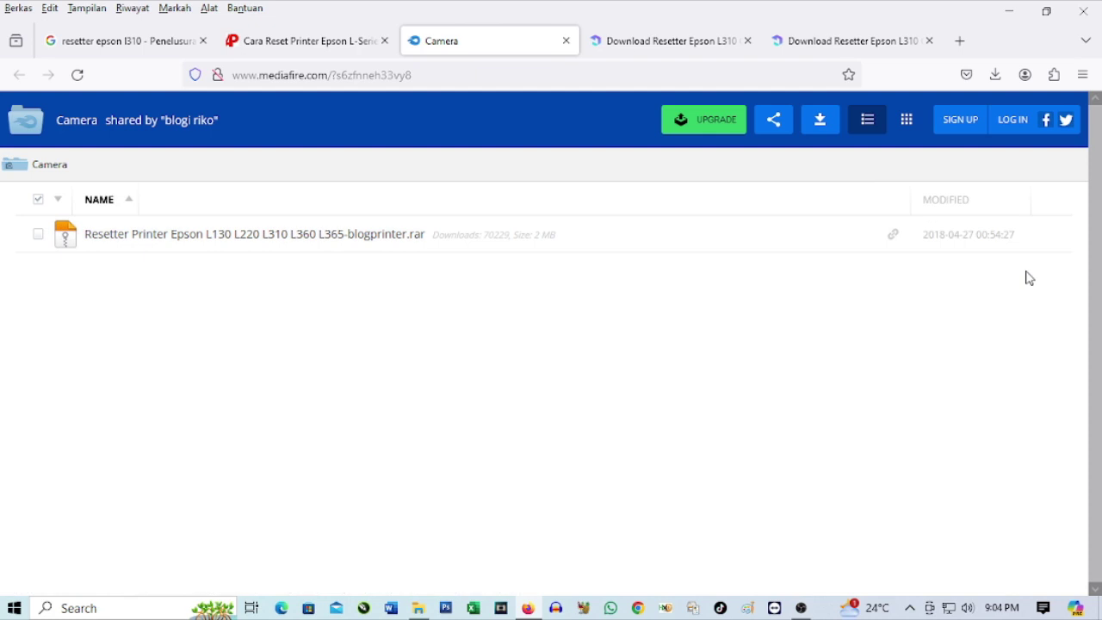
# Step: Download the Resetter Printer Epson L130 L220 L310 L360 L365 RAR archive from MediaFire and close the advertising pop-up window
pyautogui.click(1052, 236)
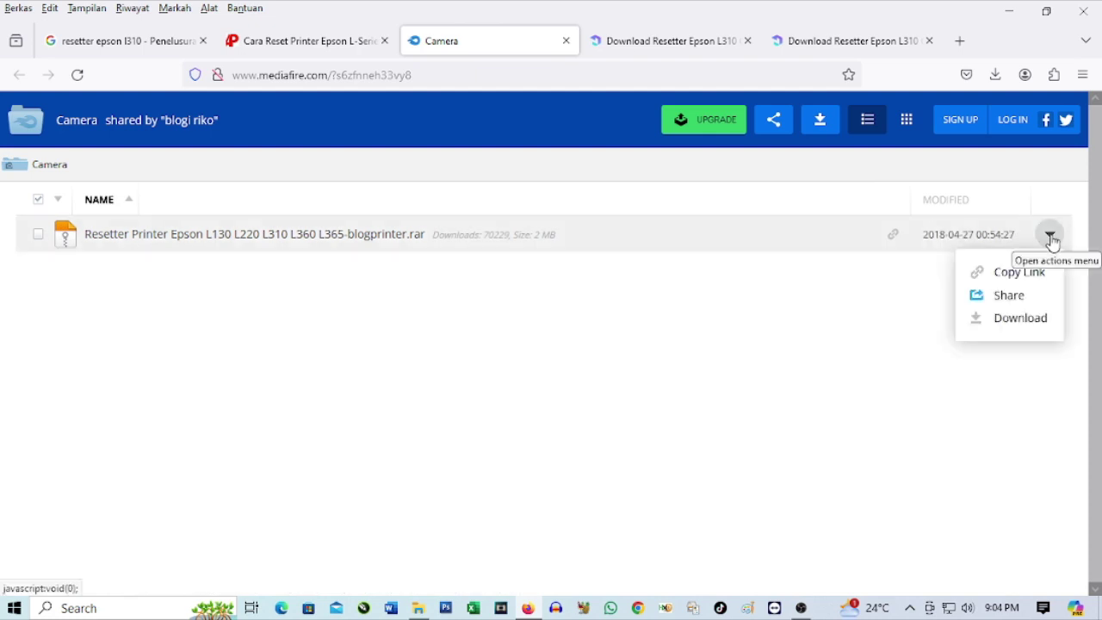
pyautogui.click(1022, 318)
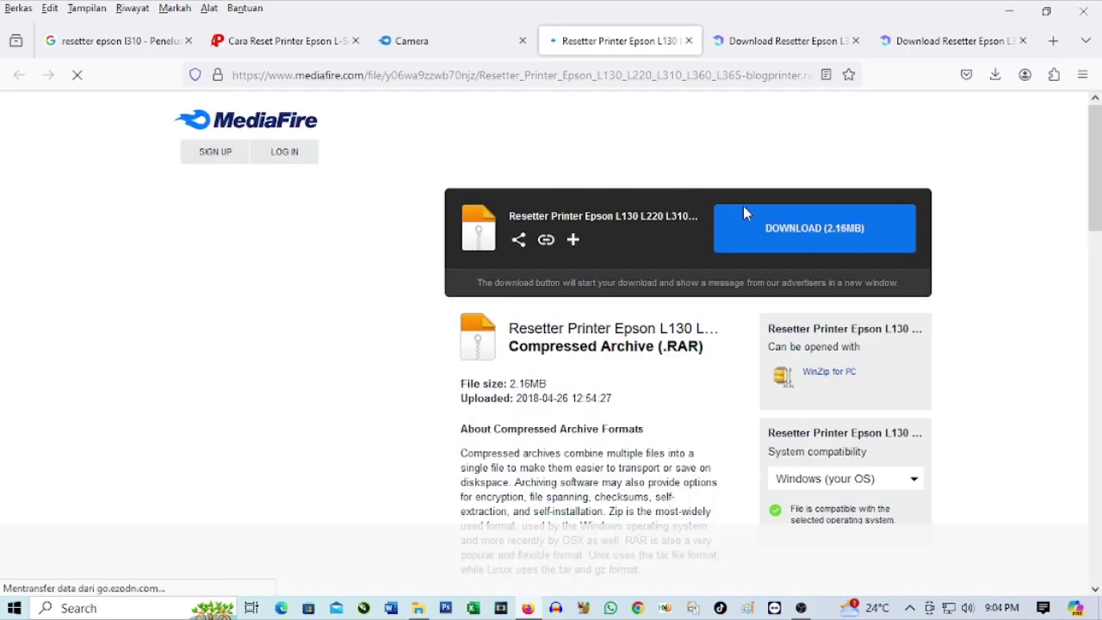
pyautogui.click(807, 240)
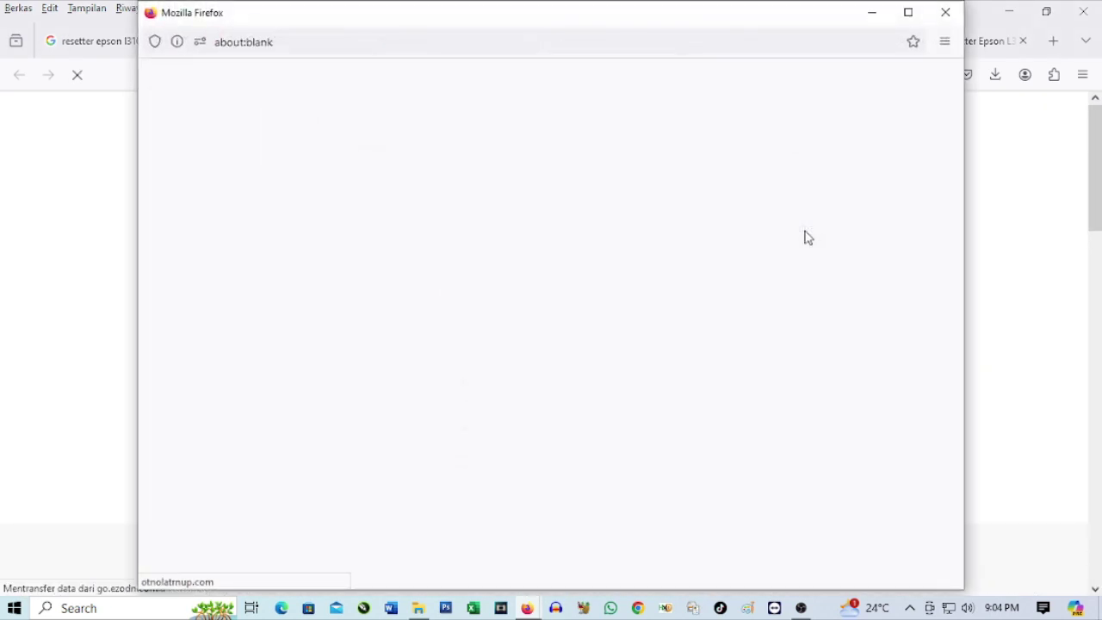
pyautogui.click(948, 14)
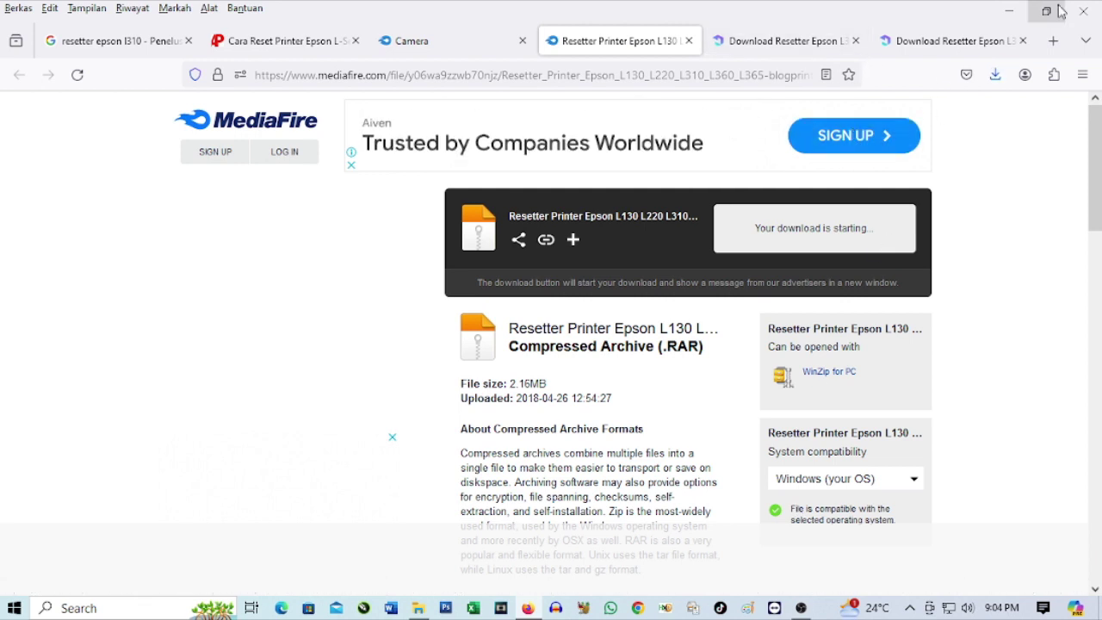
# Step: Close the two Download Resetter Epson L310 pages and minimize the browser to return to File Explorer
pyautogui.click(1024, 41)
pyautogui.click(929, 41)
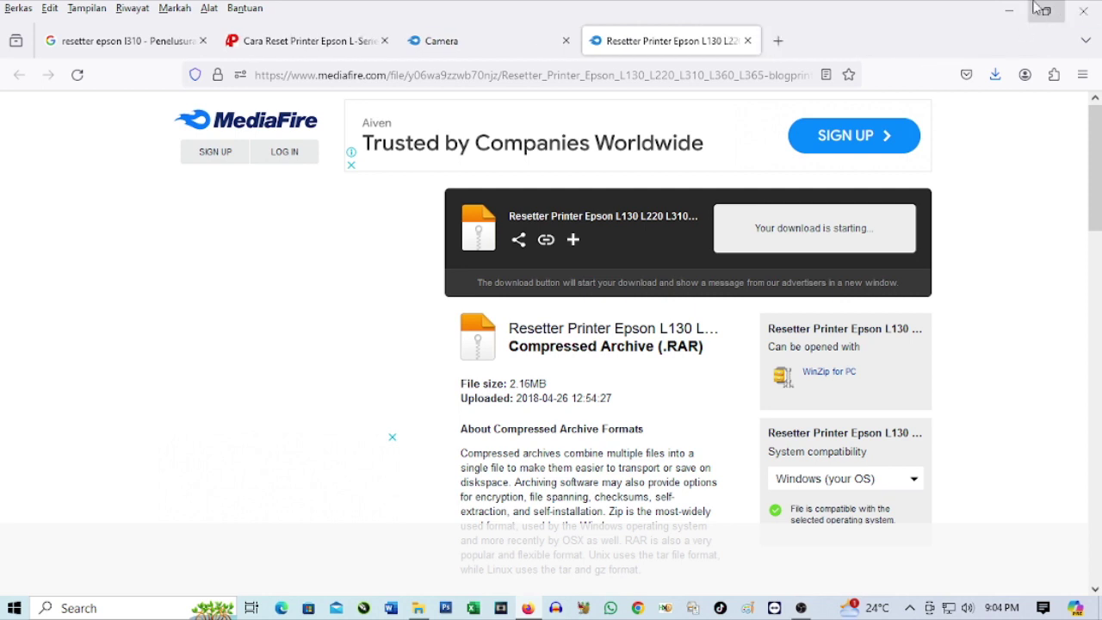
pyautogui.click(1008, 10)
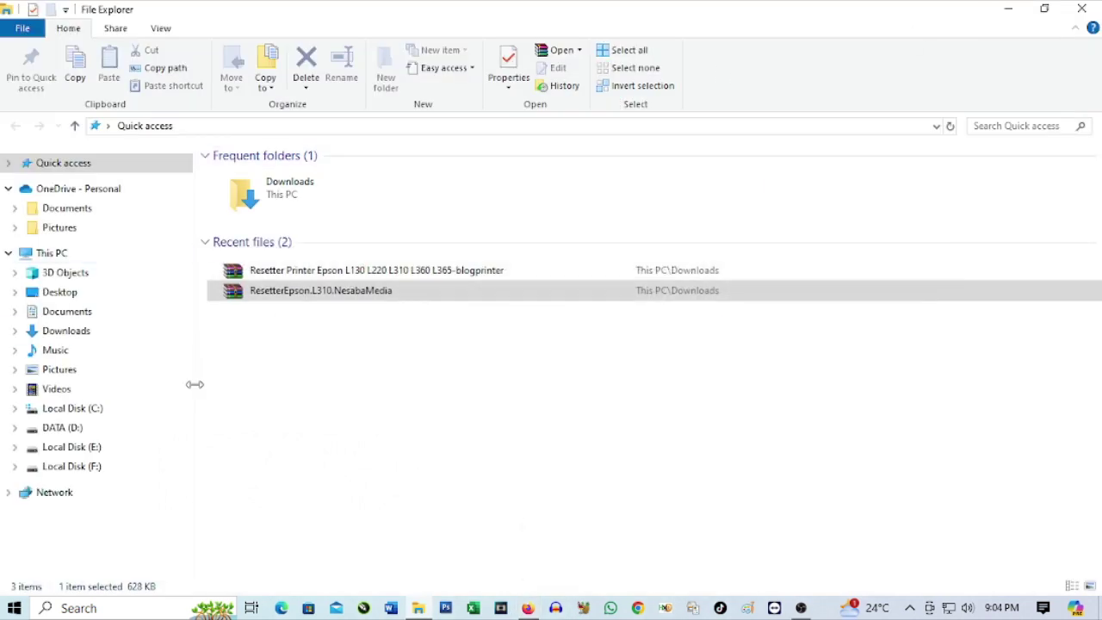
# Step: Open the downloaded resetter archive, dismiss the WinRAR license reminder, and try to run Epson Adjustment.exe from its folder
pyautogui.click(245, 372)
pyautogui.doubleClick(347, 272)
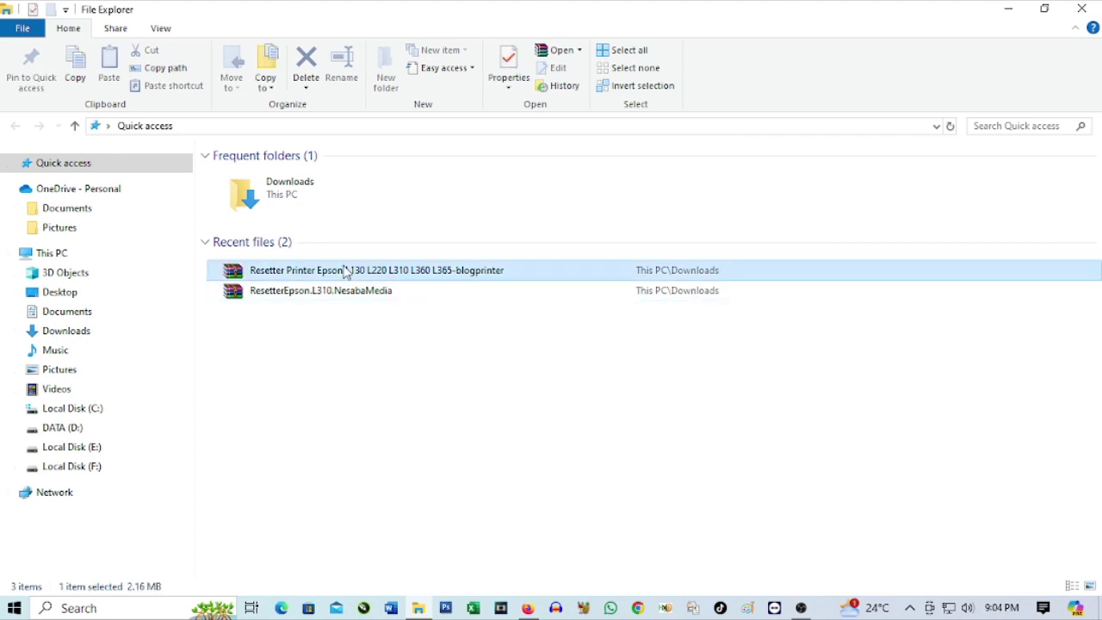
pyautogui.click(603, 325)
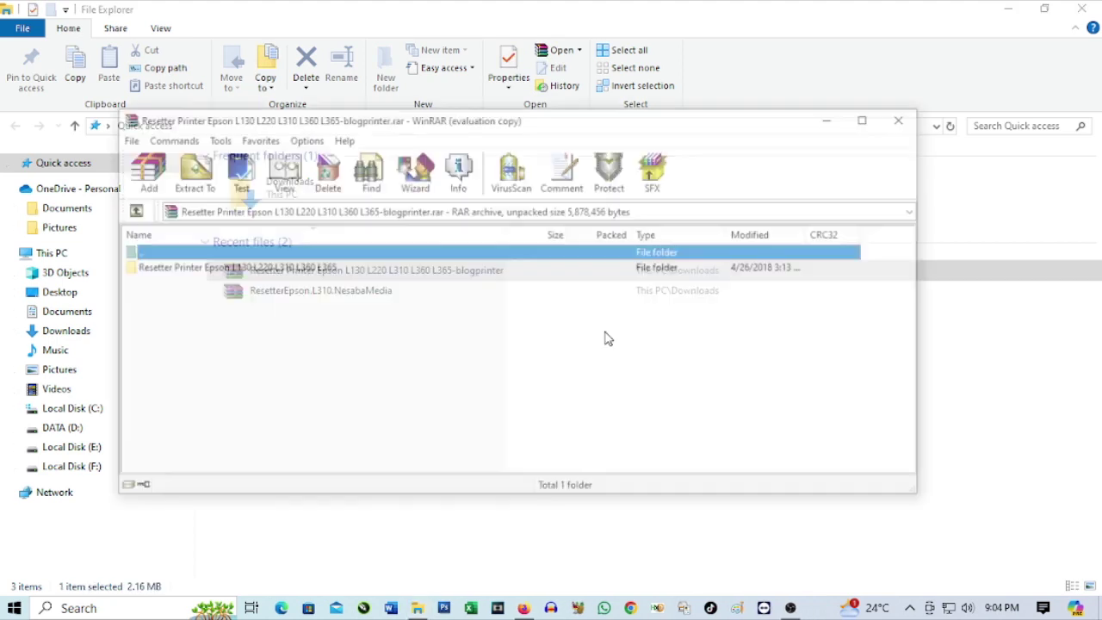
pyautogui.doubleClick(298, 270)
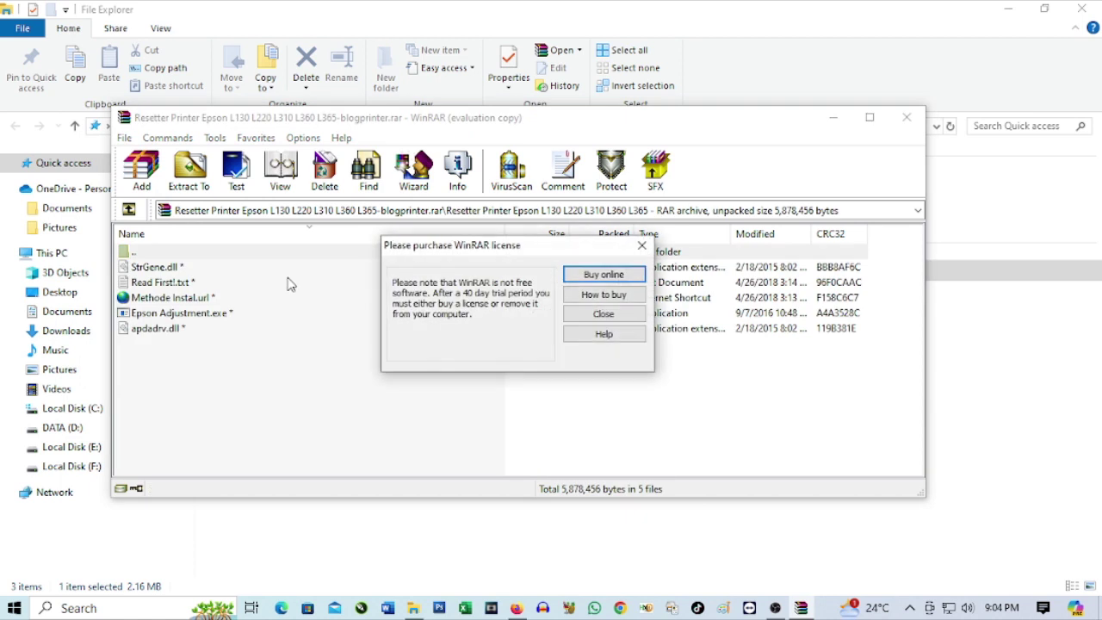
pyautogui.click(641, 249)
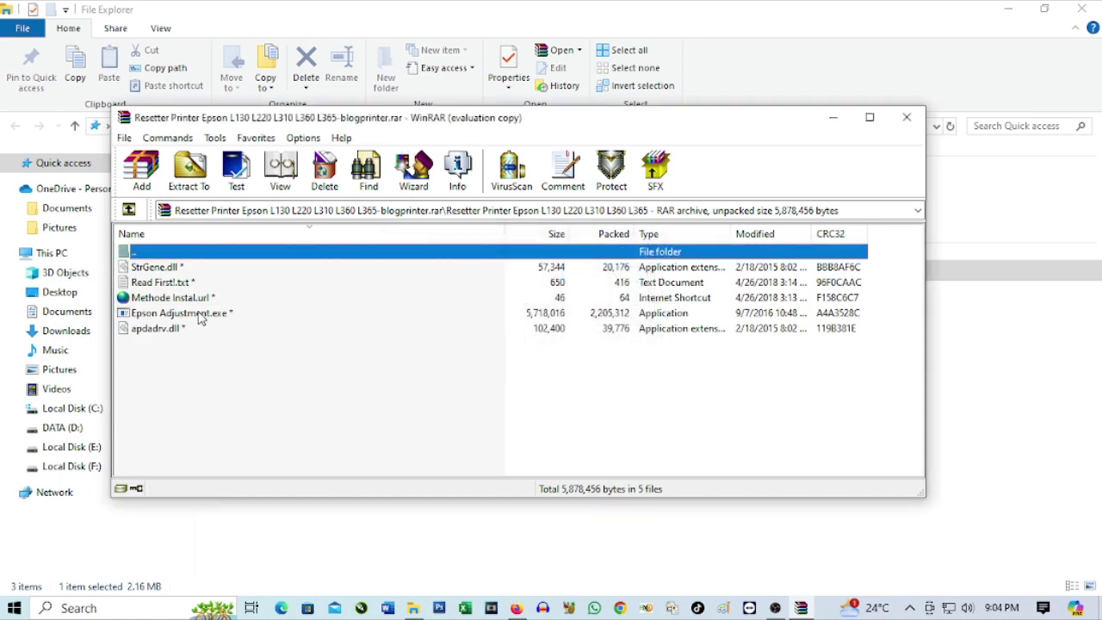
pyautogui.doubleClick(181, 313)
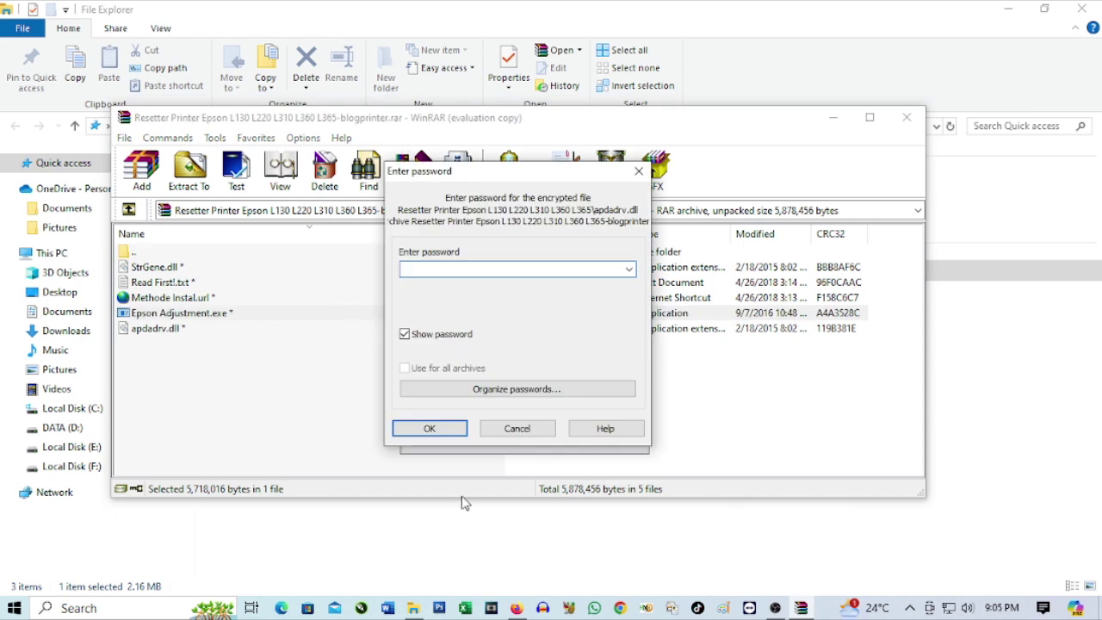
# Step: Switch to Firefox and copy the archive password given below the download link in the Arenaprinter article
pyautogui.click(415, 608)
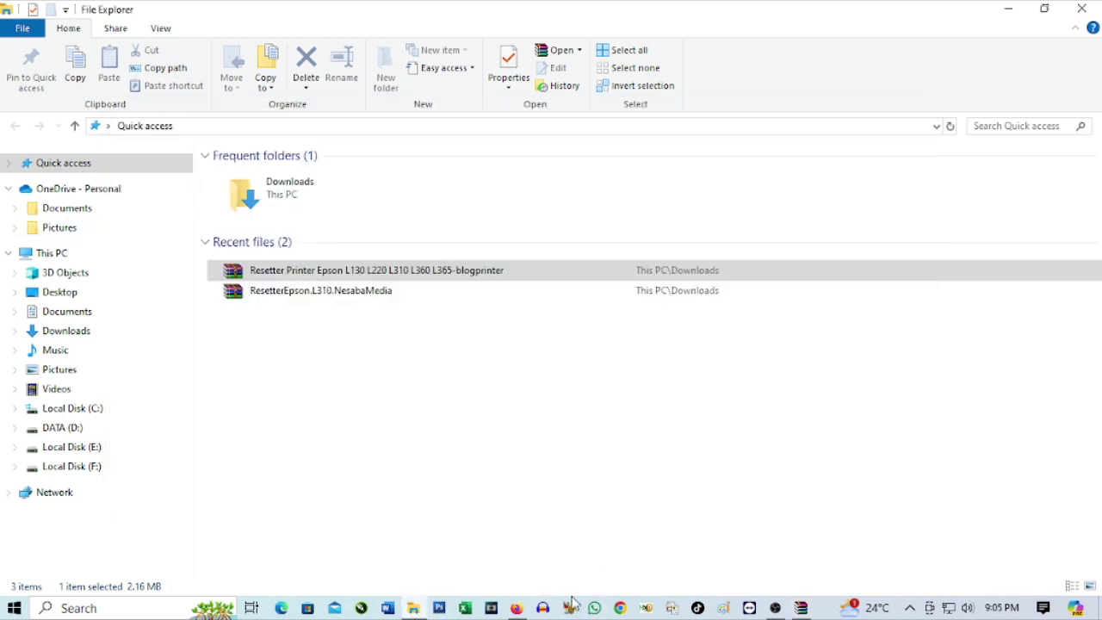
pyautogui.click(516, 608)
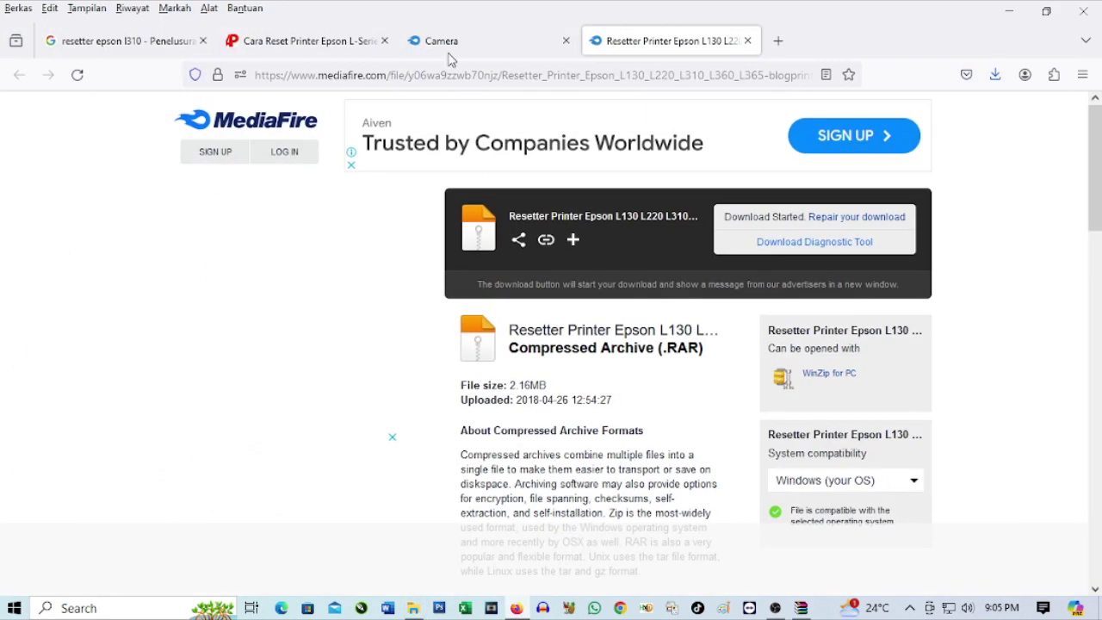
pyautogui.click(362, 40)
pyautogui.click(495, 45)
pyautogui.click(320, 47)
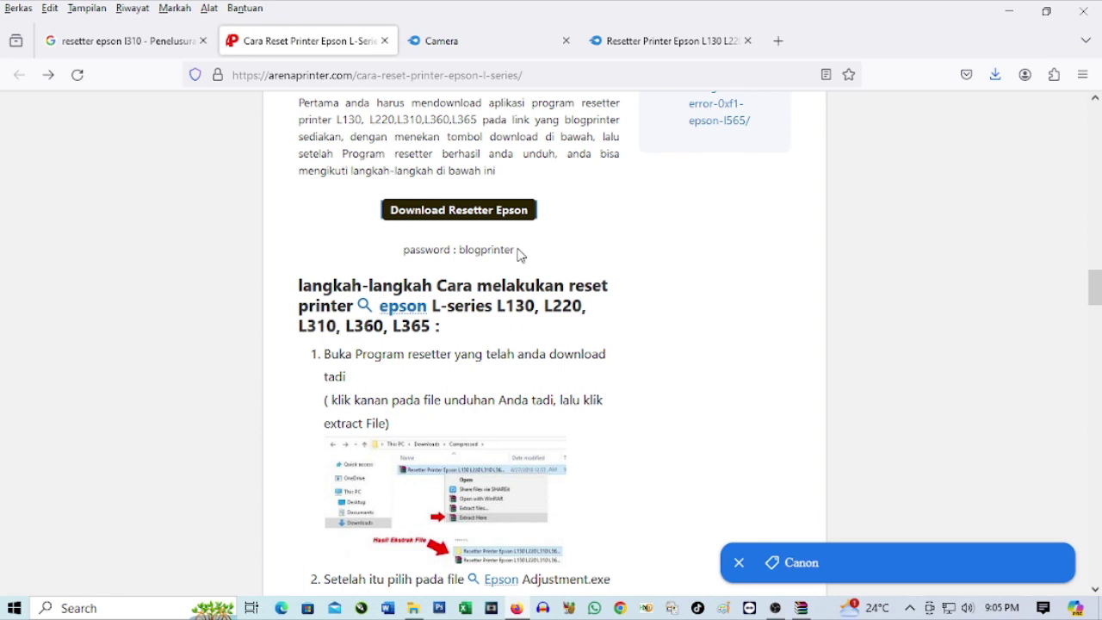
pyautogui.moveTo(517, 248); pyautogui.dragTo(460, 241)
pyautogui.rightClick(473, 251)
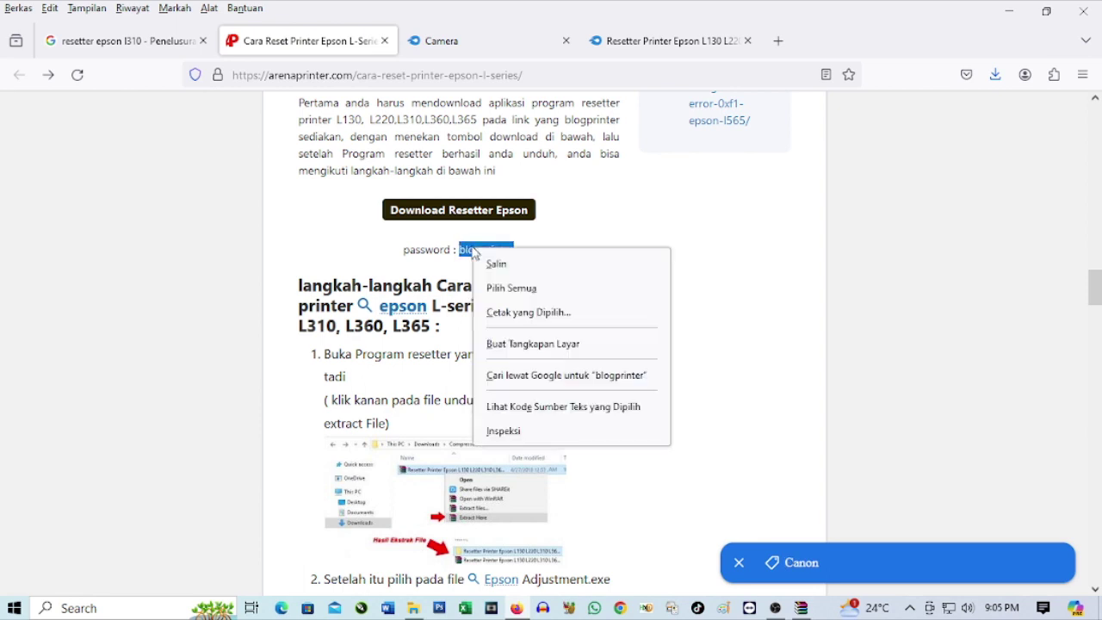
pyautogui.click(496, 264)
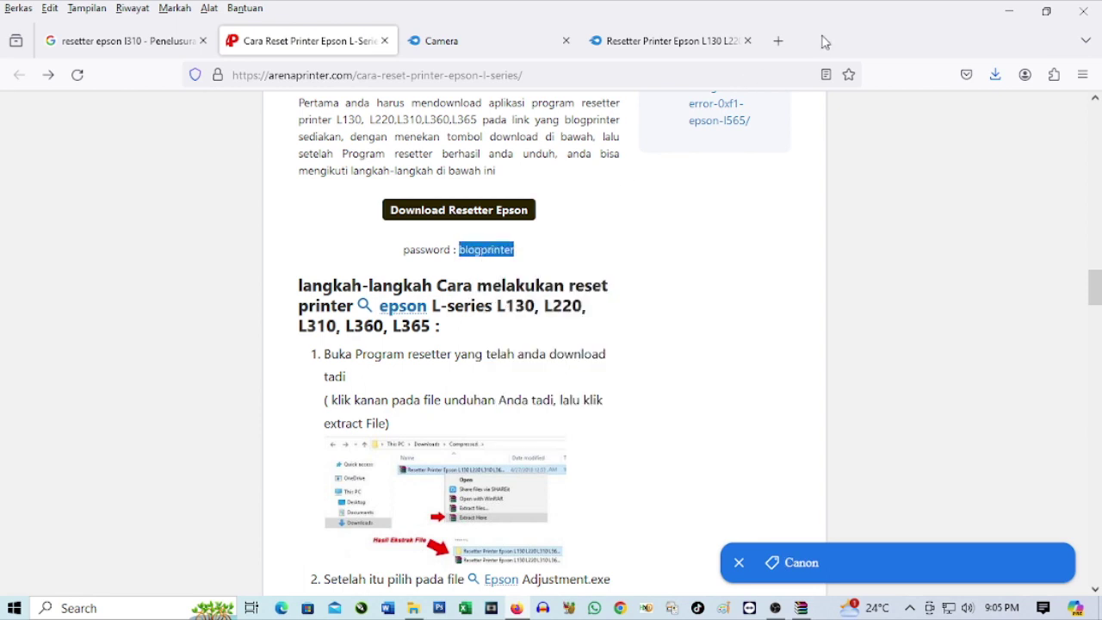
# Step: Return to WinRAR, cancel the pending password request, and close the archive window
pyautogui.click(1010, 10)
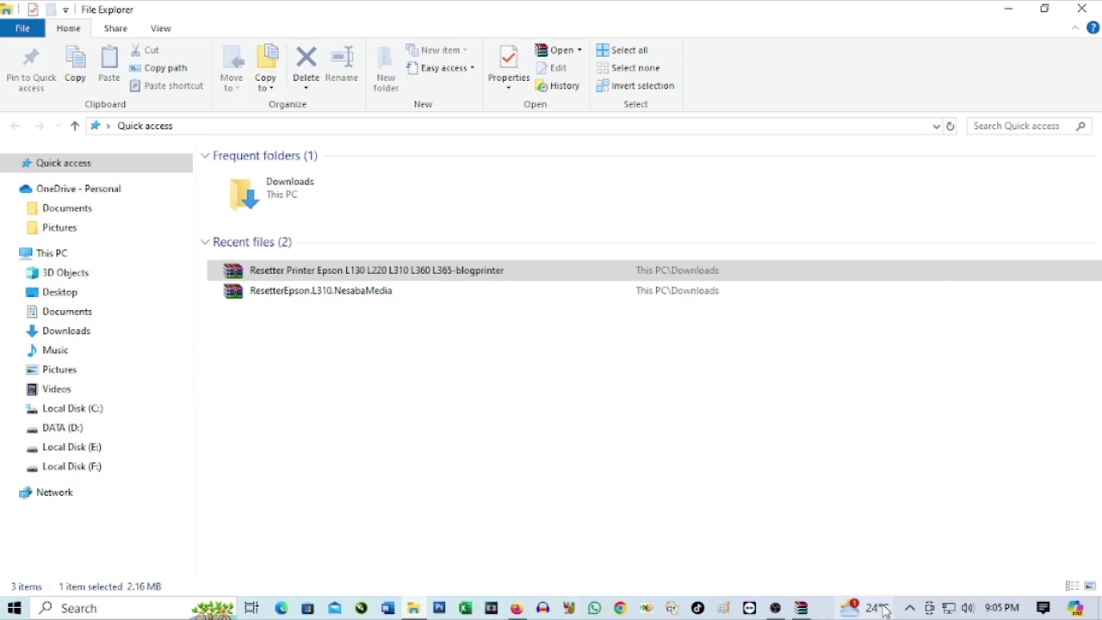
pyautogui.click(803, 608)
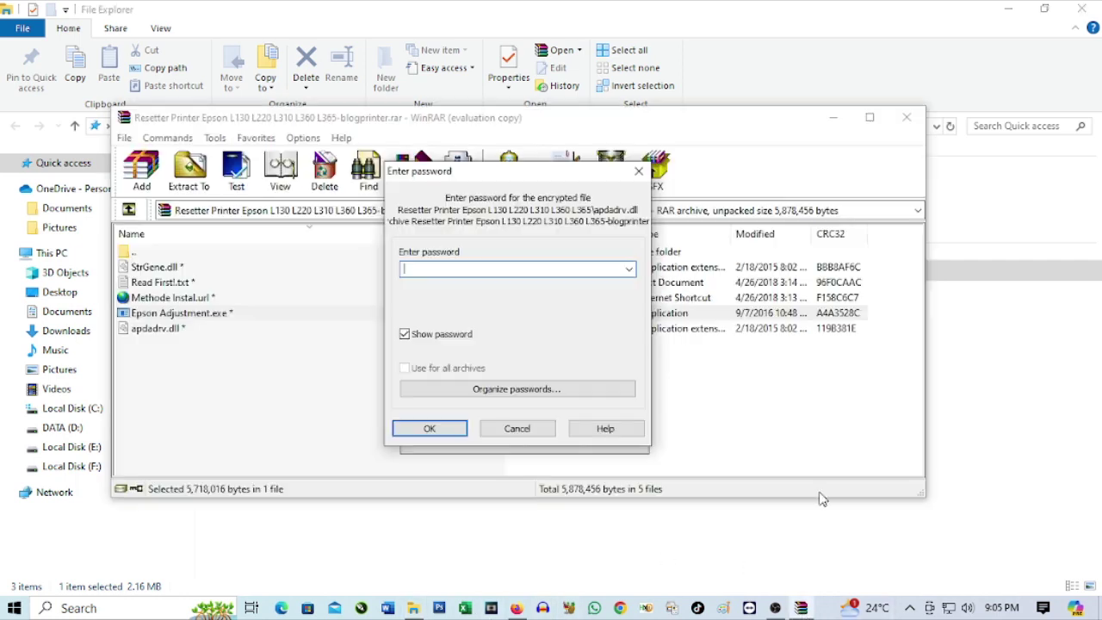
pyautogui.click(638, 171)
pyautogui.click(395, 52)
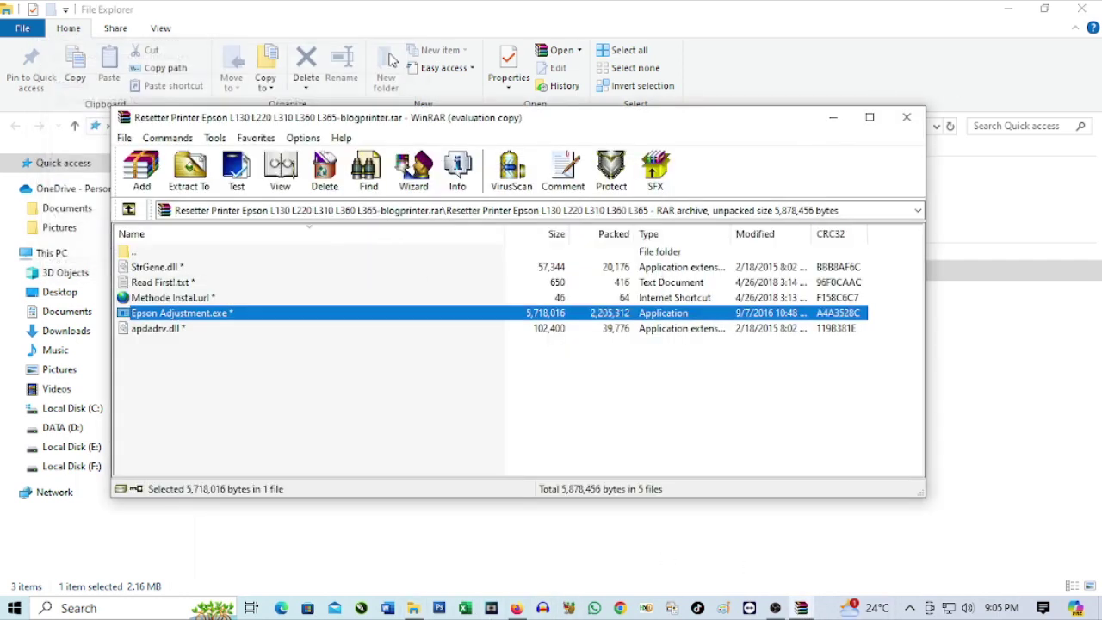
pyautogui.click(907, 117)
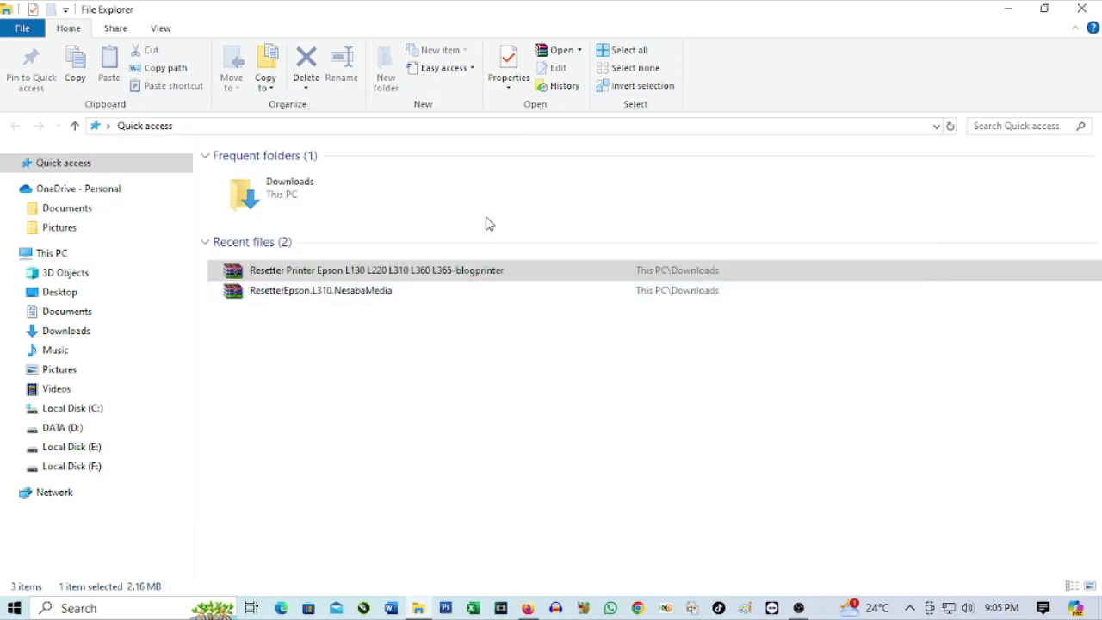
# Step: Extract the Resetter Printer Epson L130 L220 L310 L360 L365 archive from the recent files, pasting the archive password
pyautogui.rightClick(283, 276)
pyautogui.click(349, 338)
pyautogui.rightClick(458, 263)
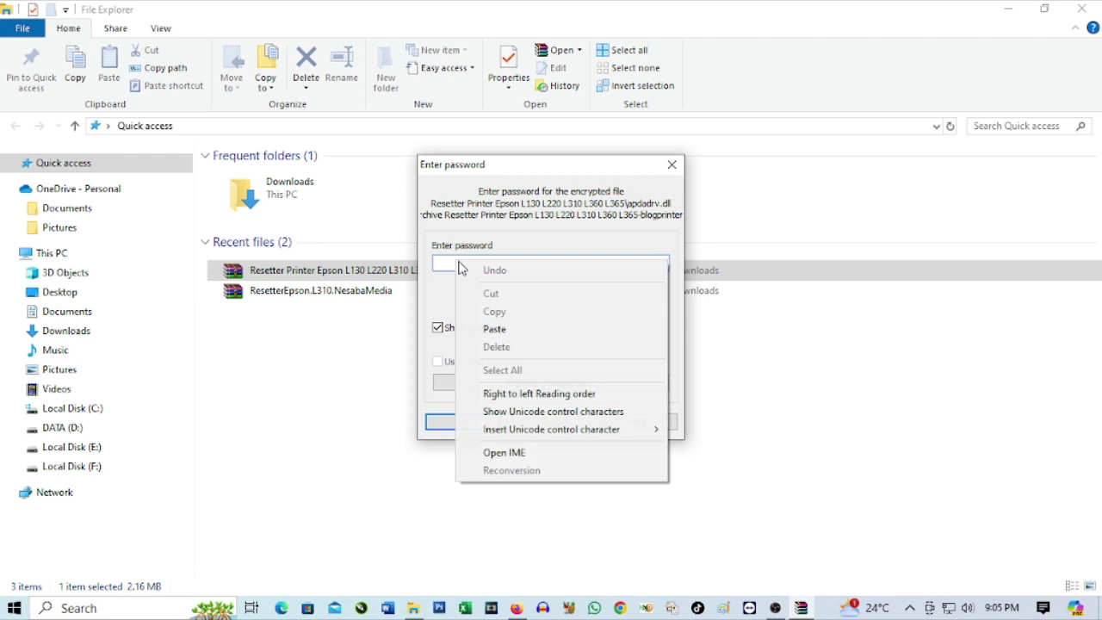
pyautogui.click(492, 330)
pyautogui.click(451, 422)
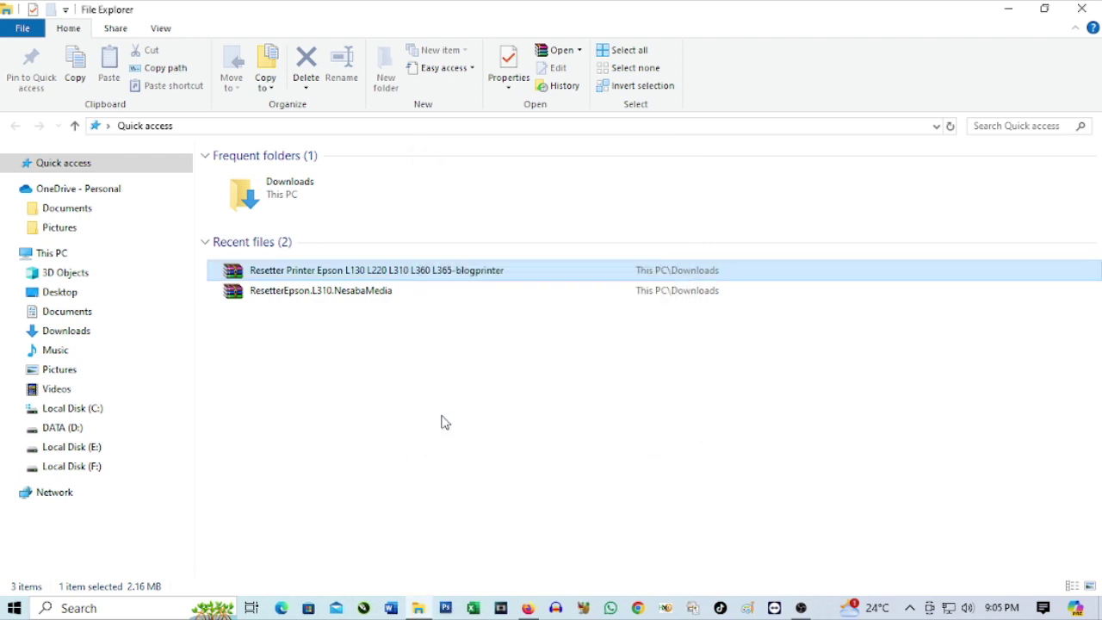
# Step: Extract the resetter archive in place in the Downloads folder, pasting the archive password and replacing all existing files
pyautogui.click(65, 212)
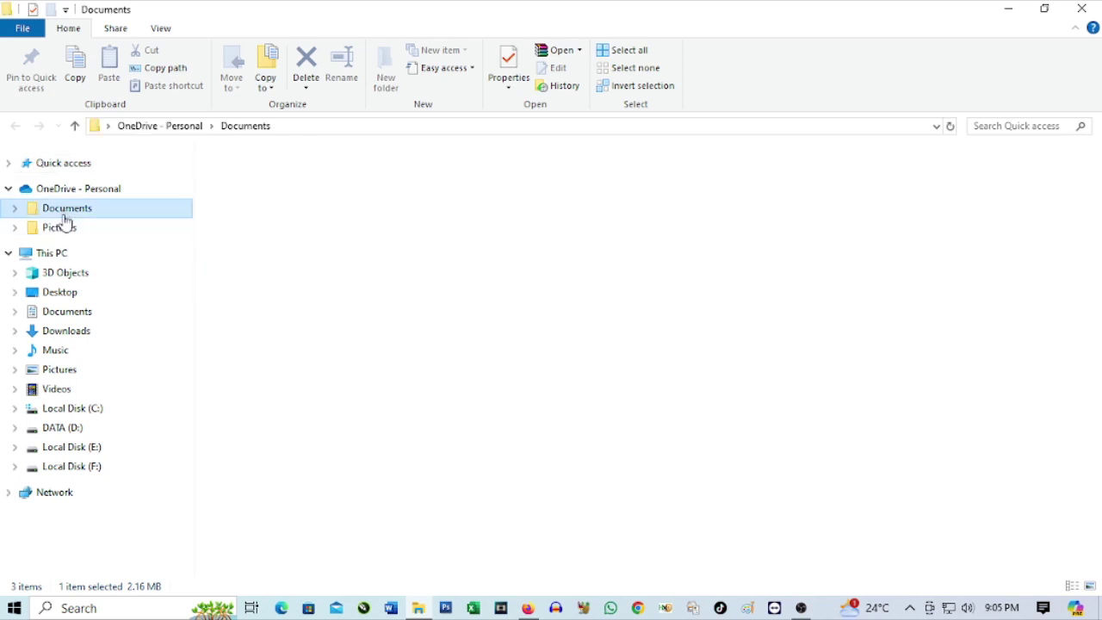
pyautogui.click(67, 332)
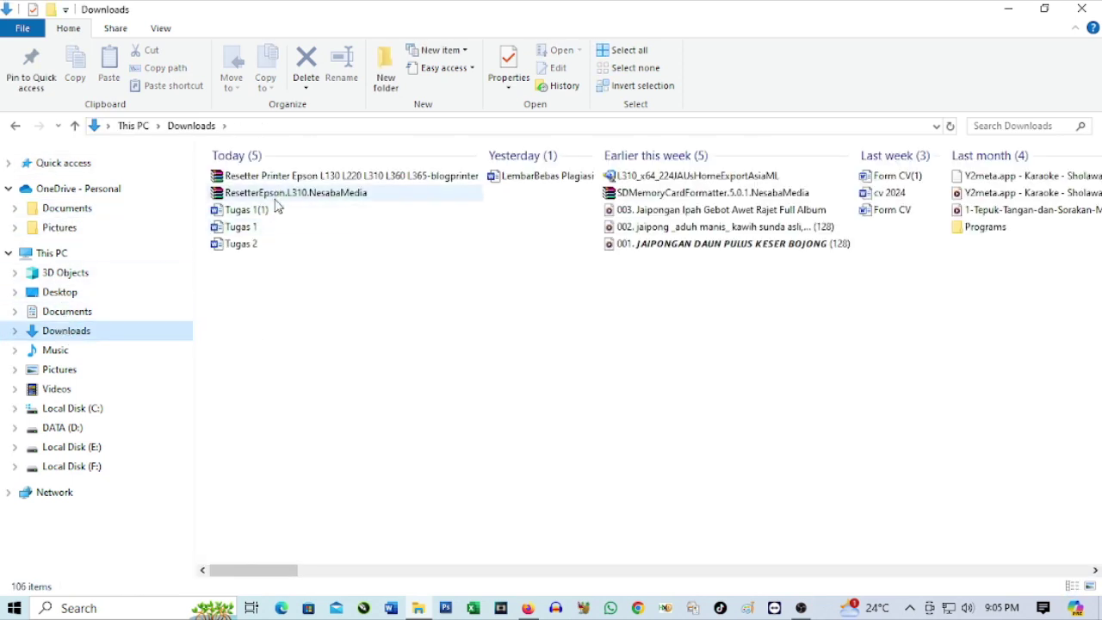
pyautogui.rightClick(291, 178)
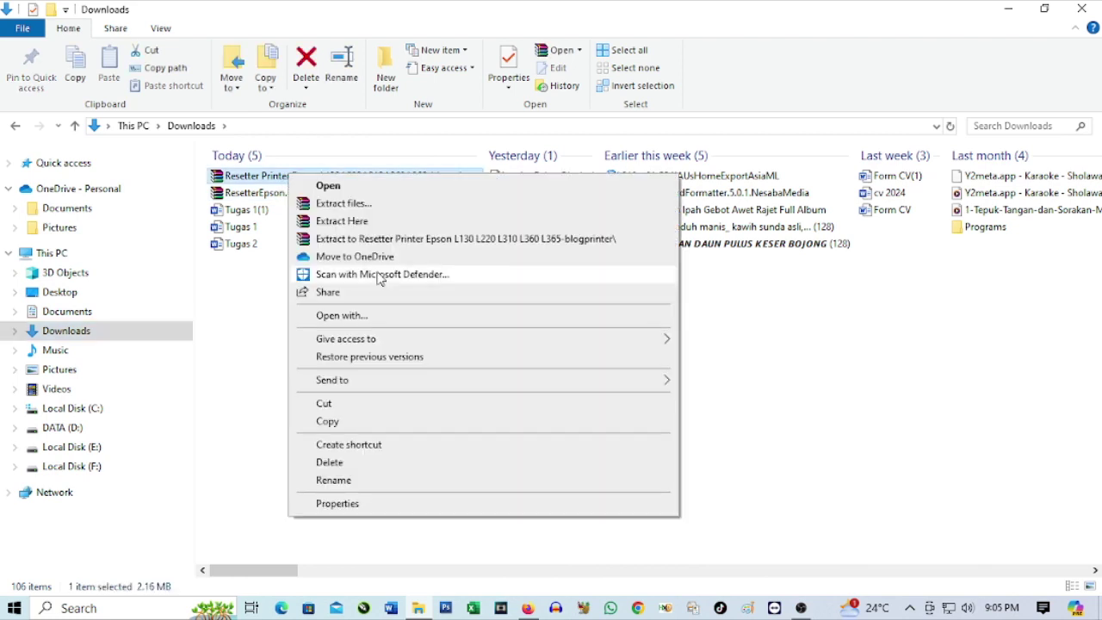
pyautogui.click(344, 222)
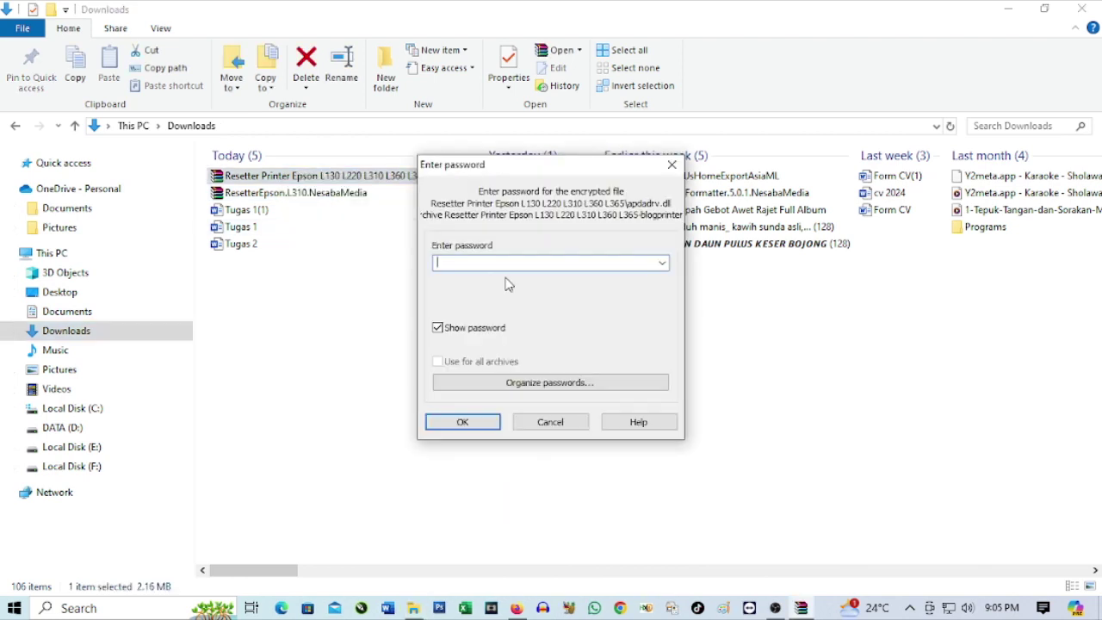
pyautogui.rightClick(507, 272)
pyautogui.click(551, 333)
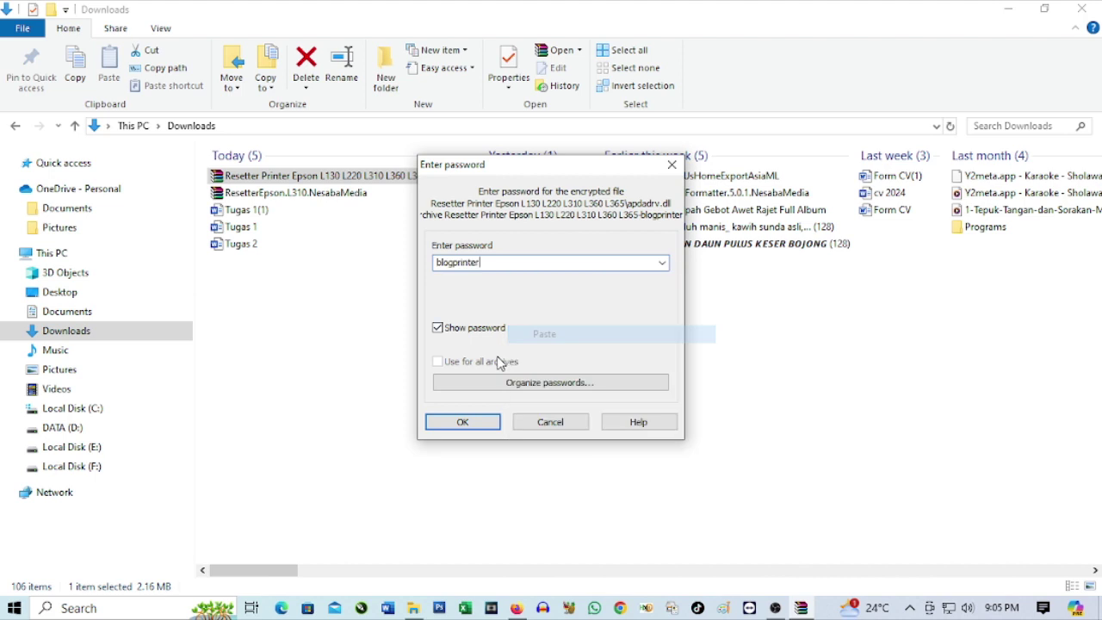
pyautogui.click(488, 423)
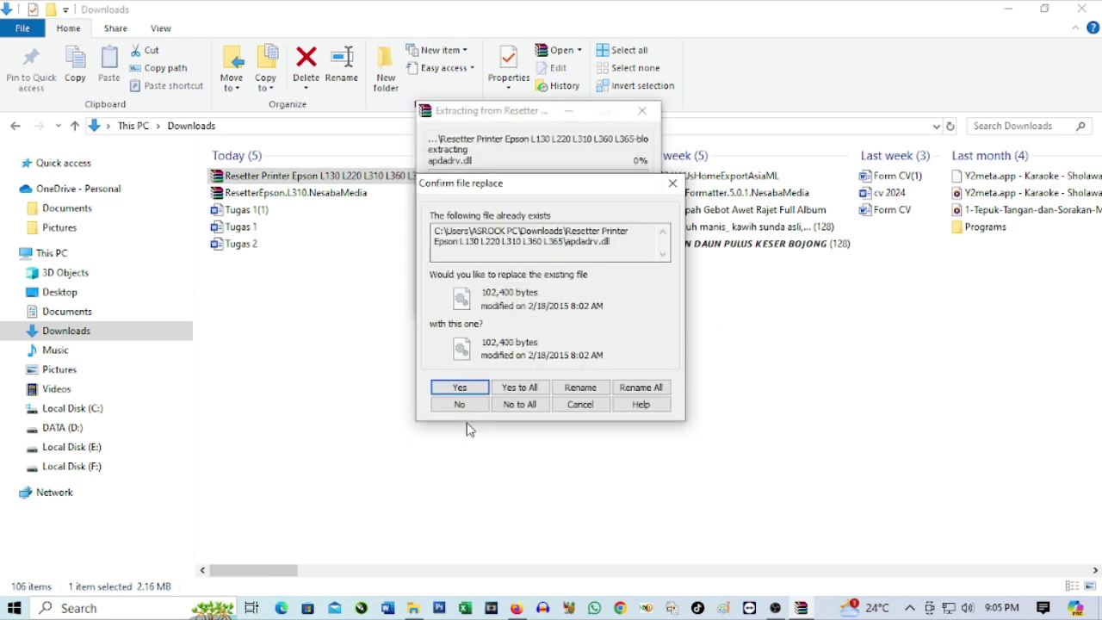
pyautogui.click(521, 389)
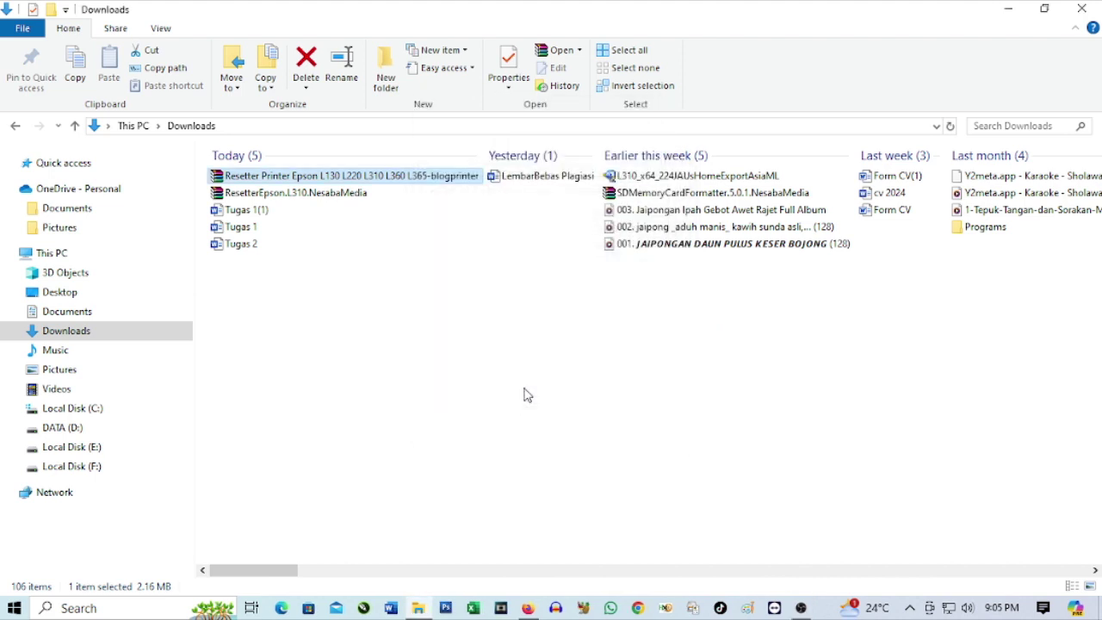
# Step: Open the extracted Resetter Printer Epson L130 L220 L310 L360 L365 folder in Downloads and run Epson Adjustment as administrator
pyautogui.click(68, 312)
pyautogui.click(66, 331)
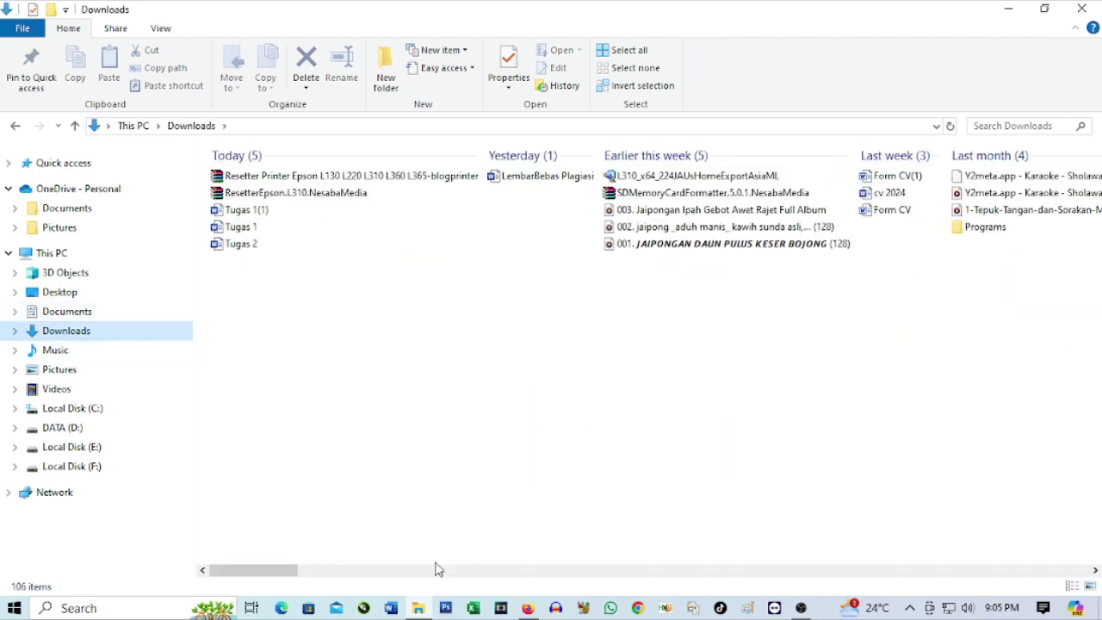
pyautogui.moveTo(260, 571); pyautogui.dragTo(749, 614)
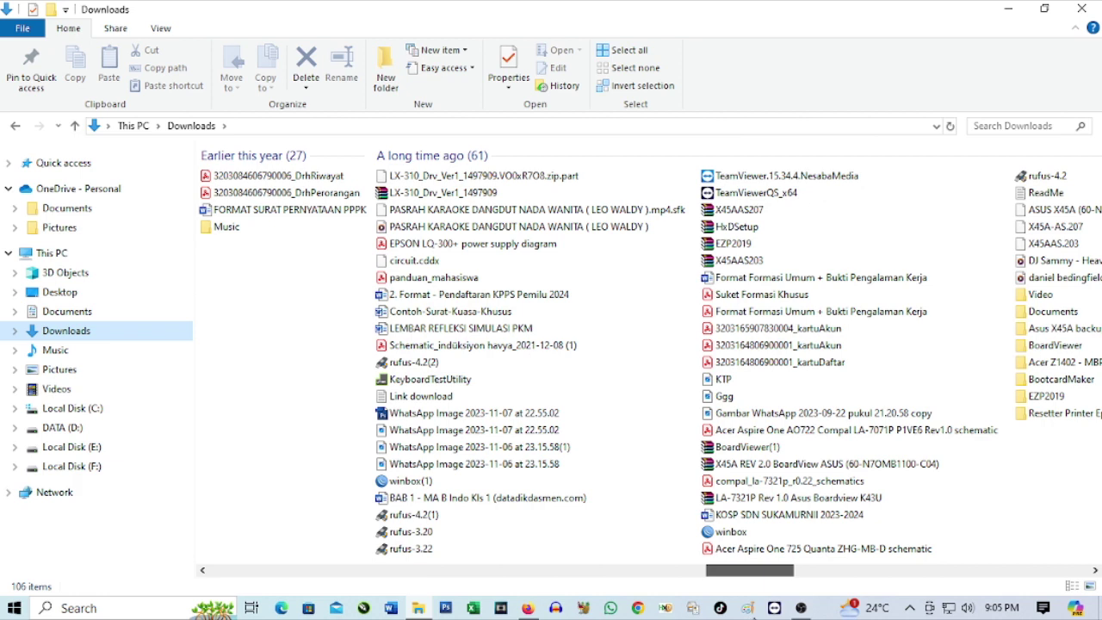
pyautogui.moveTo(749, 613); pyautogui.dragTo(894, 613)
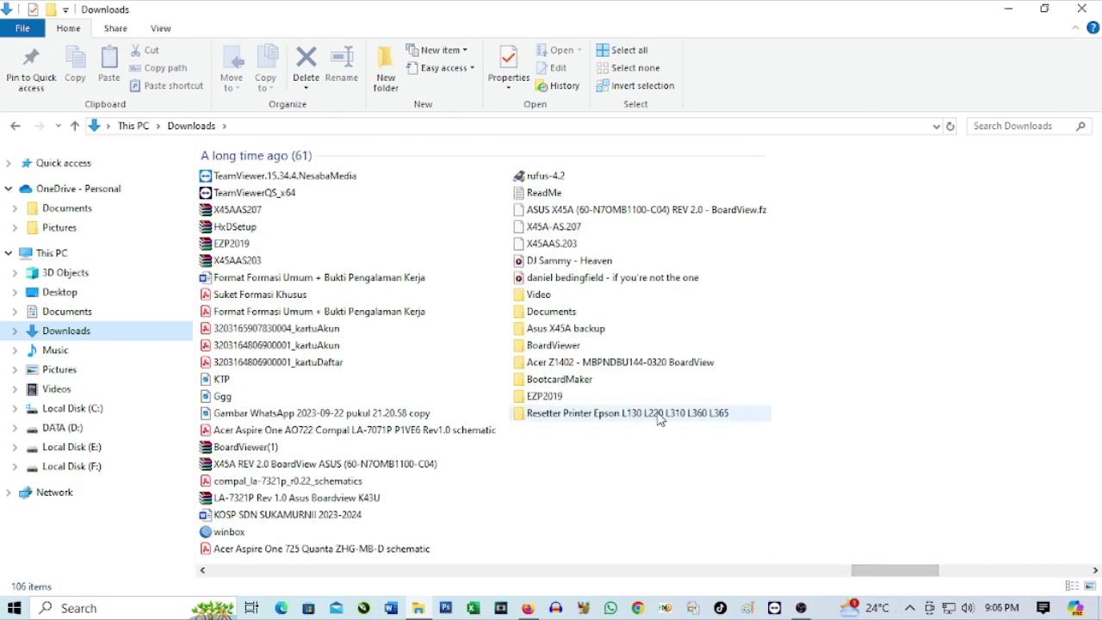
pyautogui.doubleClick(659, 417)
pyautogui.rightClick(247, 193)
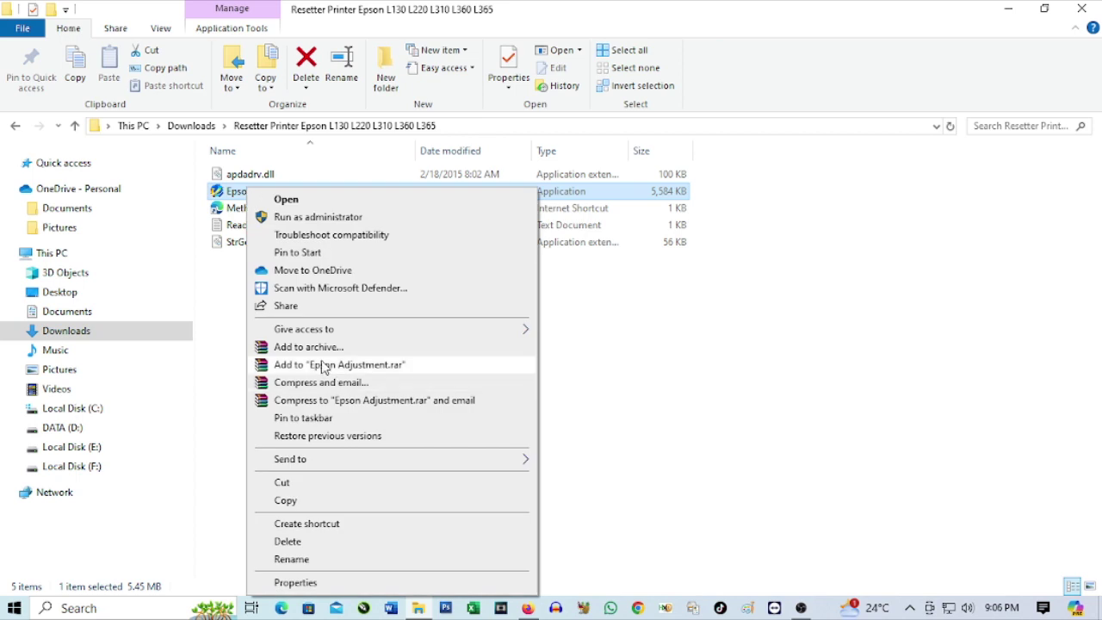
pyautogui.click(302, 219)
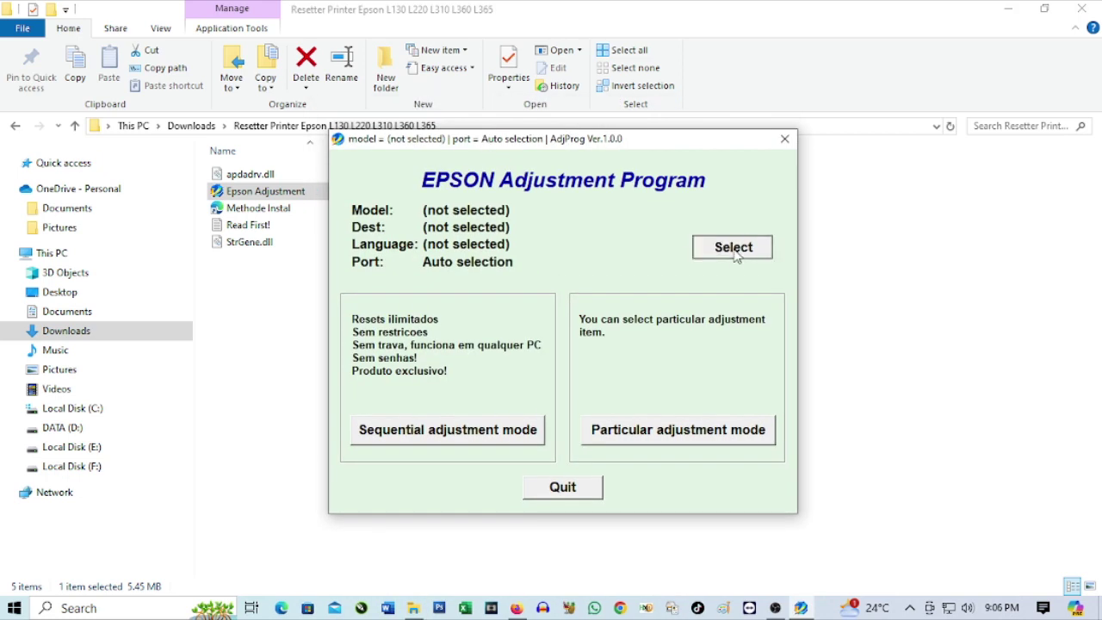
# Step: Select model L310 and port USB018 (L310 Series) in the Adjustment Program and confirm the selection
pyautogui.click(734, 250)
pyautogui.click(733, 279)
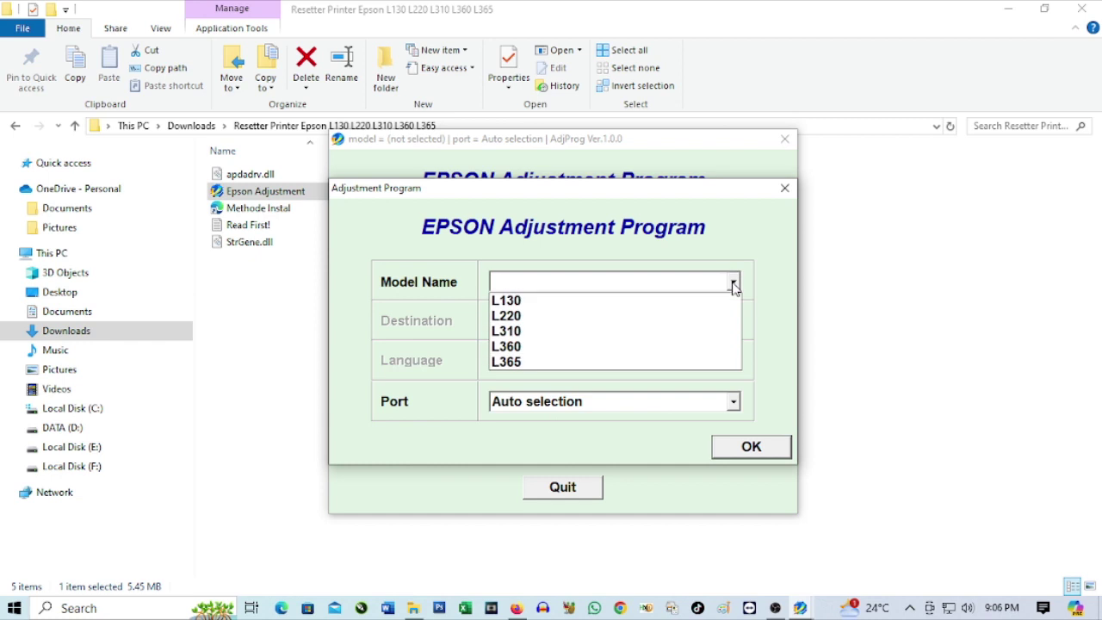
pyautogui.click(624, 336)
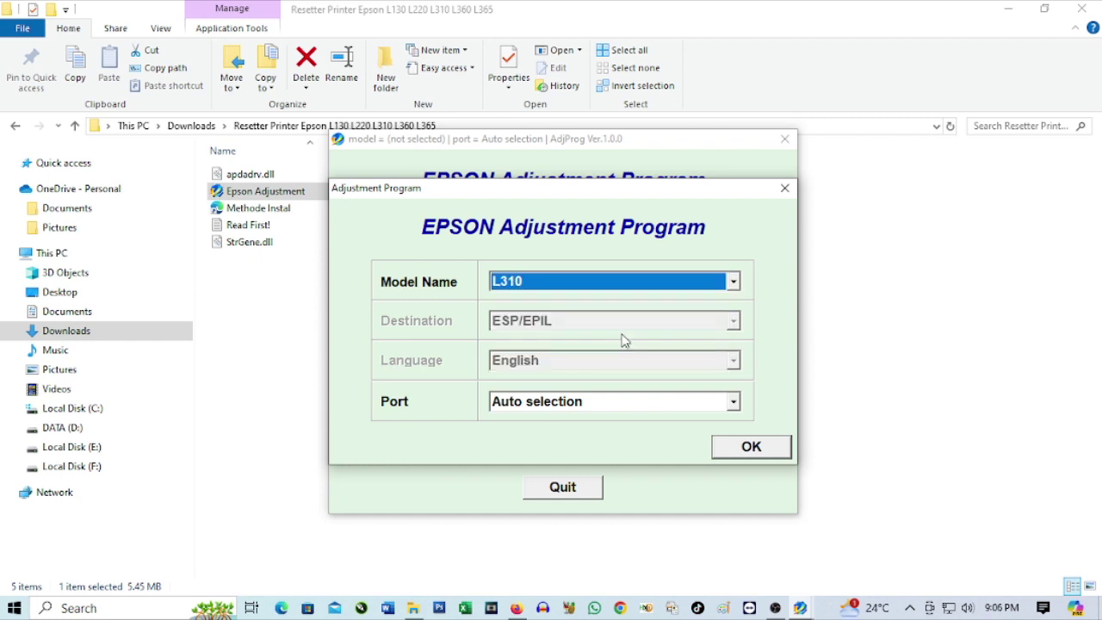
pyautogui.click(641, 407)
pyautogui.click(644, 421)
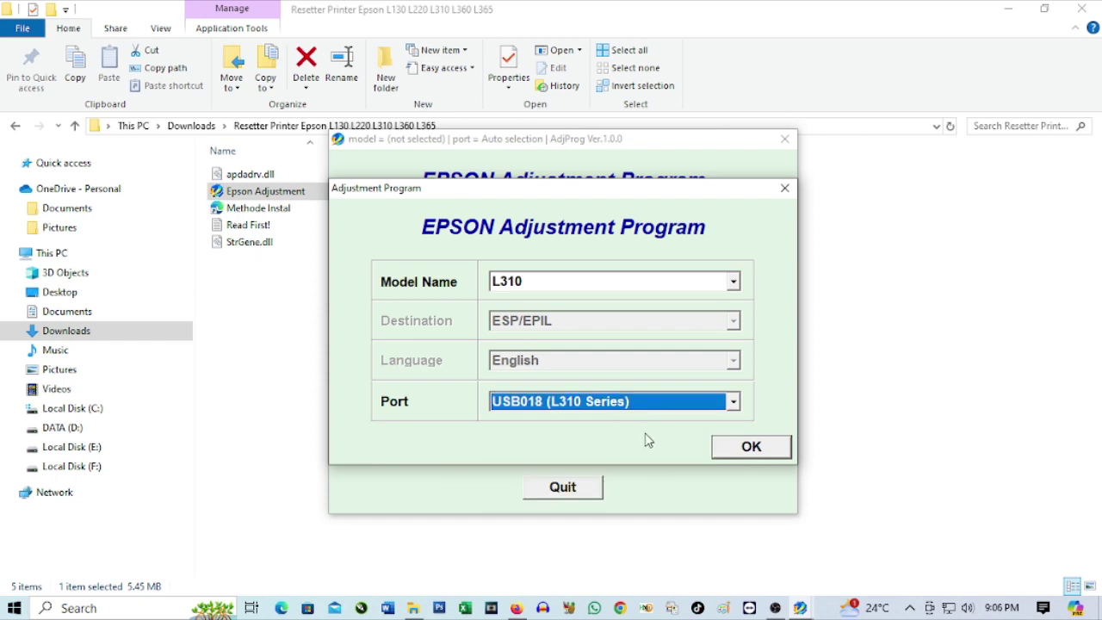
pyautogui.click(733, 455)
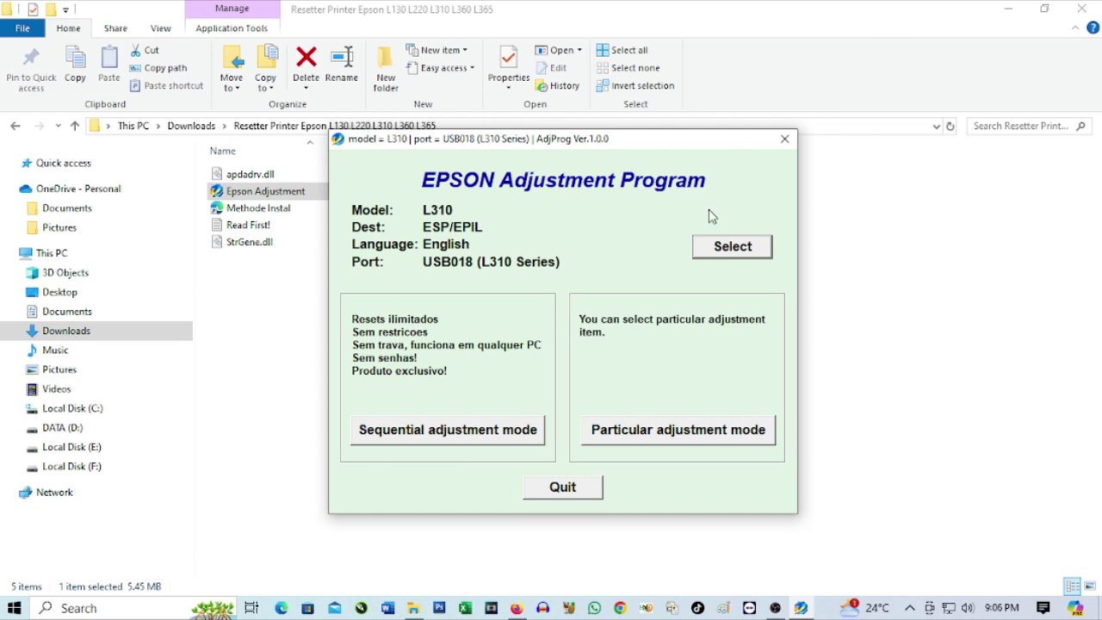
# Step: Open the Waste ink pad counter maintenance item in particular adjustment mode and check the current counter value
pyautogui.click(653, 432)
pyautogui.scroll(-1, 514, 336)
pyautogui.click(484, 417)
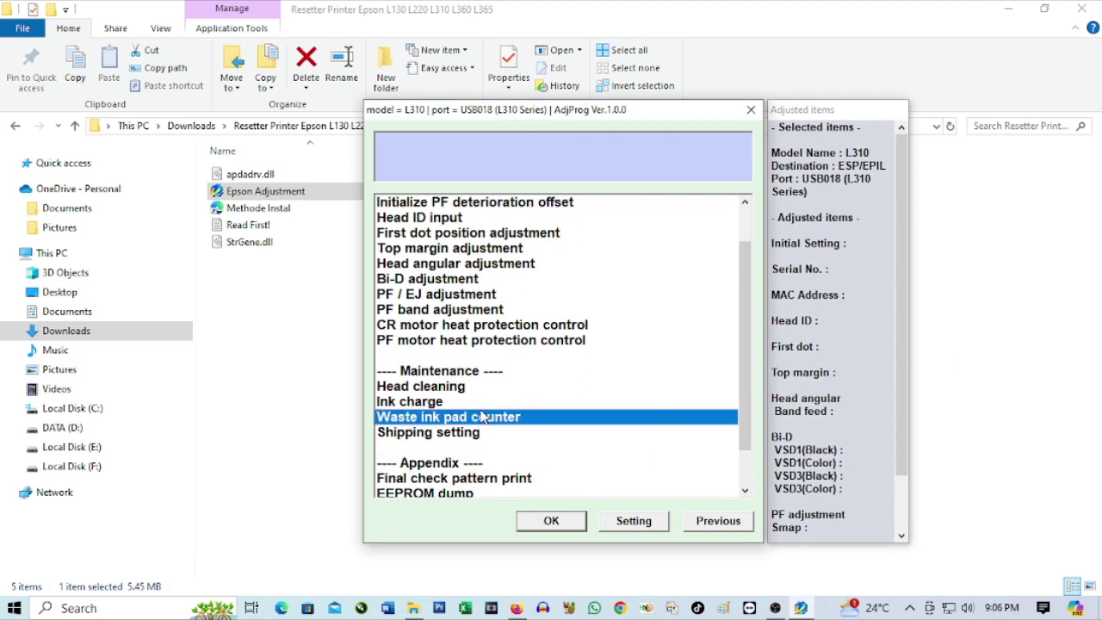
pyautogui.click(551, 522)
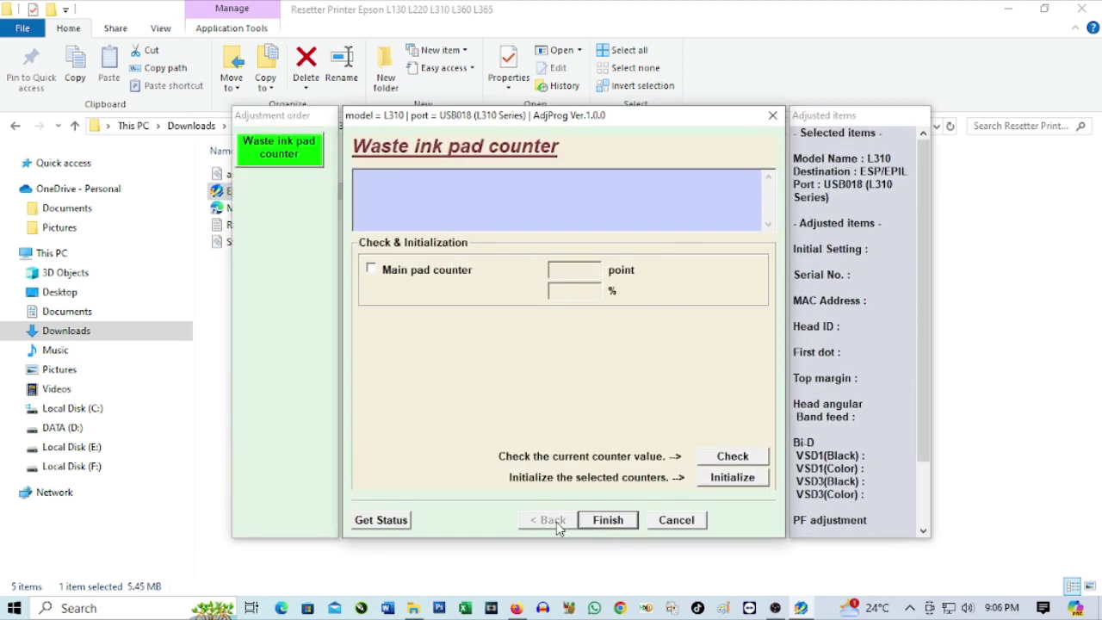
pyautogui.click(732, 457)
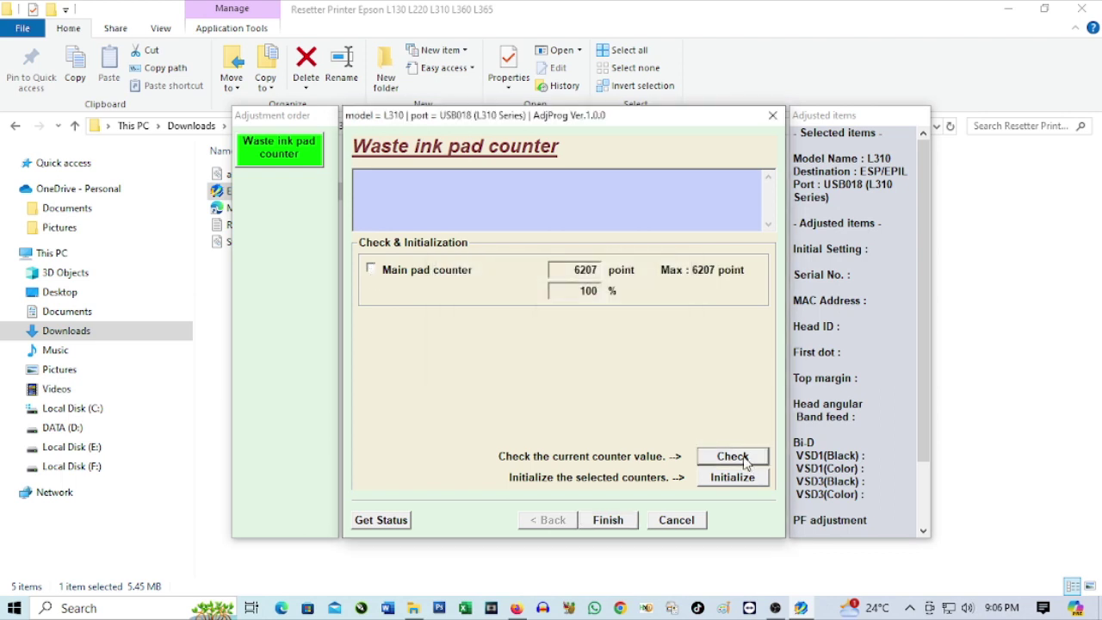
# Step: Initialize the main pad counter, confirming the reset and acknowledging the request to turn off the printer
pyautogui.click(372, 271)
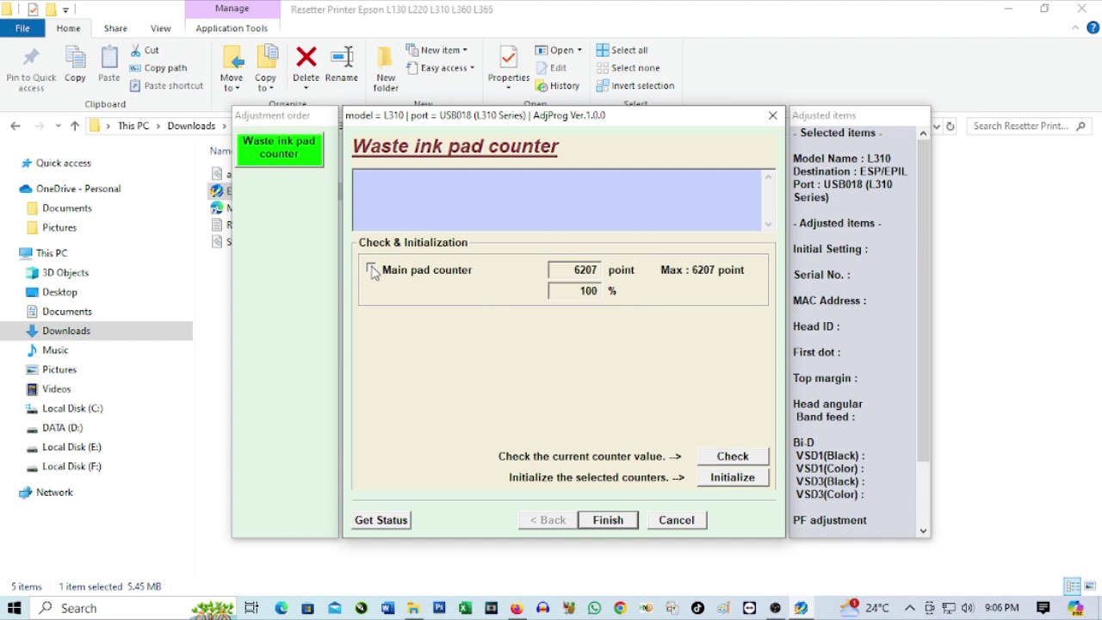
pyautogui.click(733, 478)
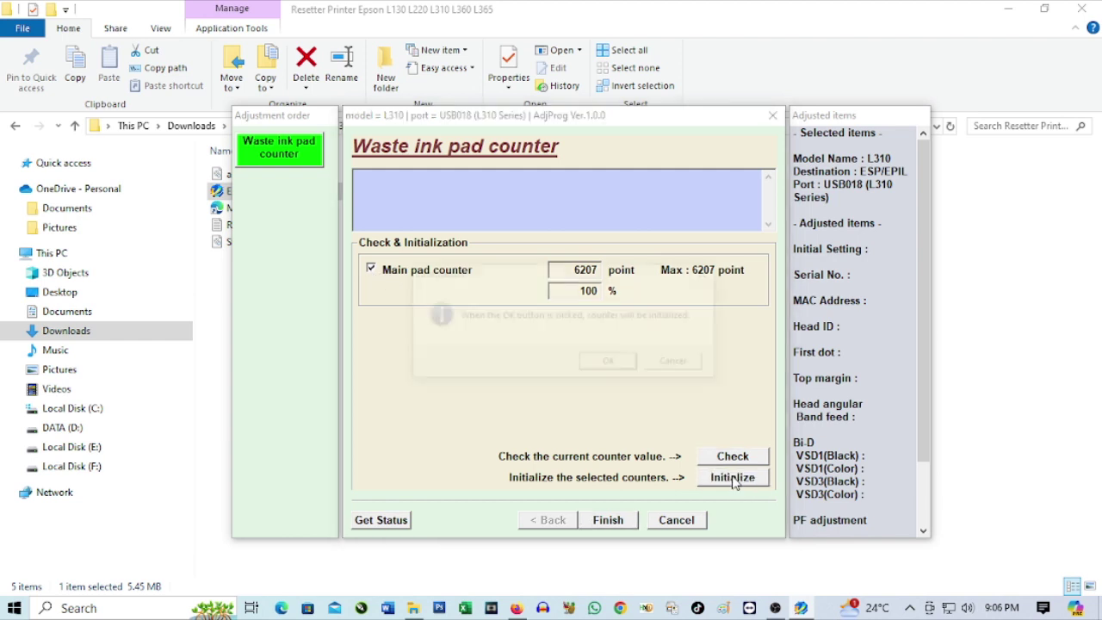
pyautogui.click(610, 363)
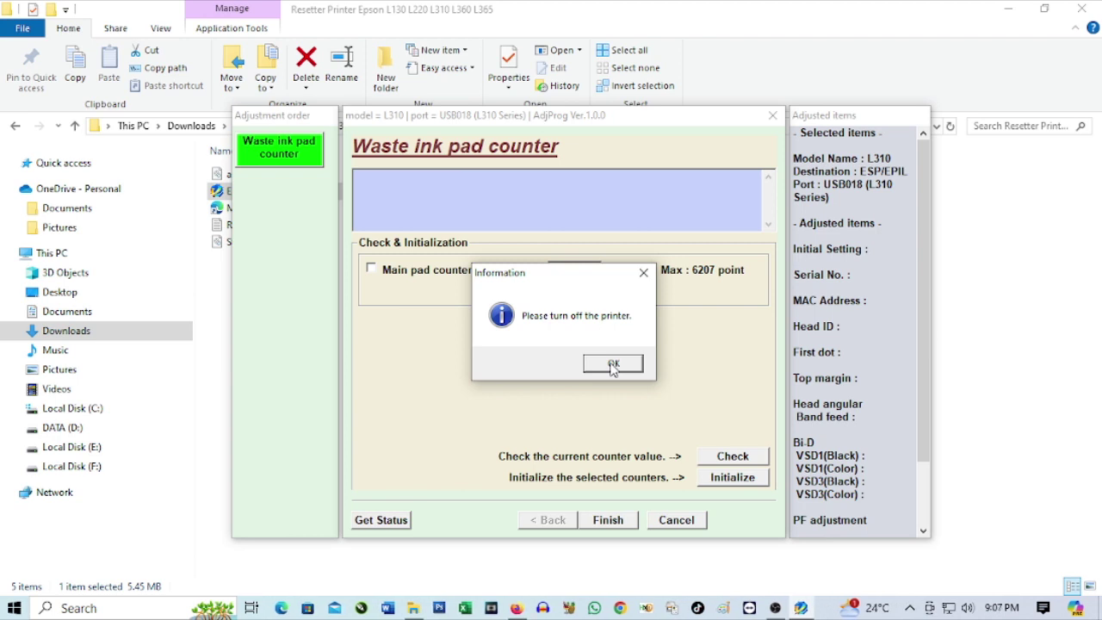
pyautogui.click(612, 363)
pyautogui.click(611, 364)
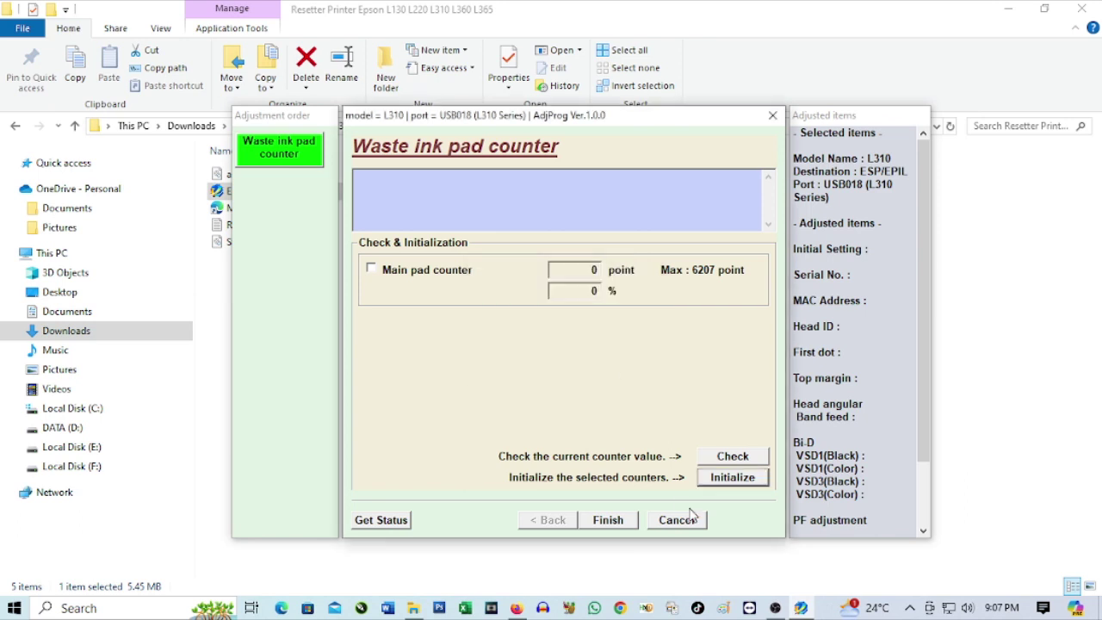
# Step: Finish the waste ink pad adjustment, quit the Adjustment Program, and close the resetter folder window
pyautogui.click(609, 520)
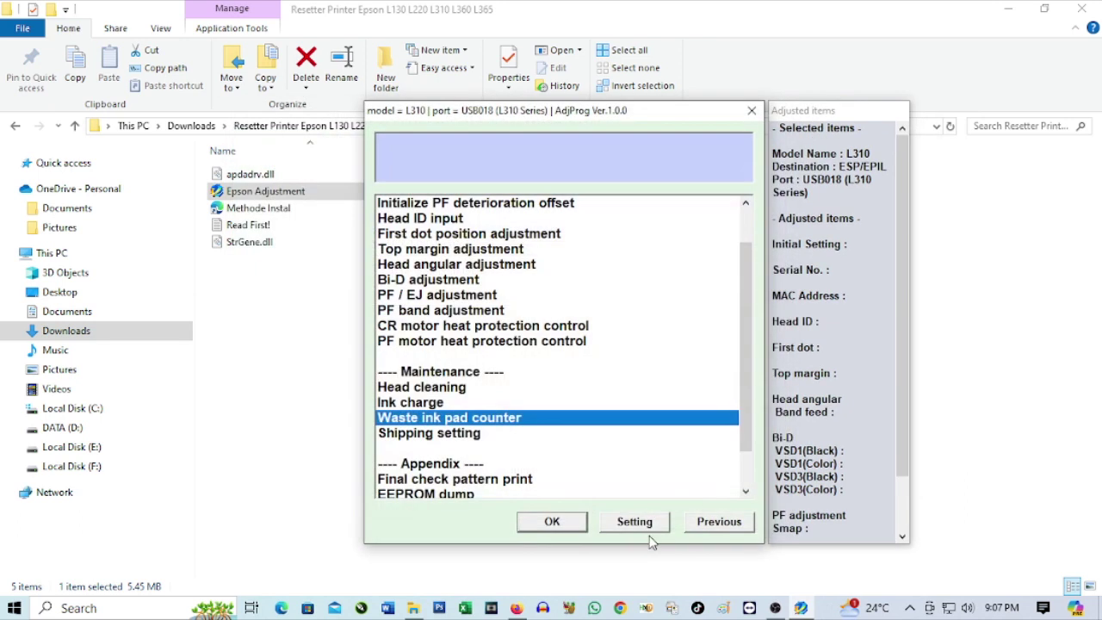
pyautogui.click(719, 522)
pyautogui.click(565, 488)
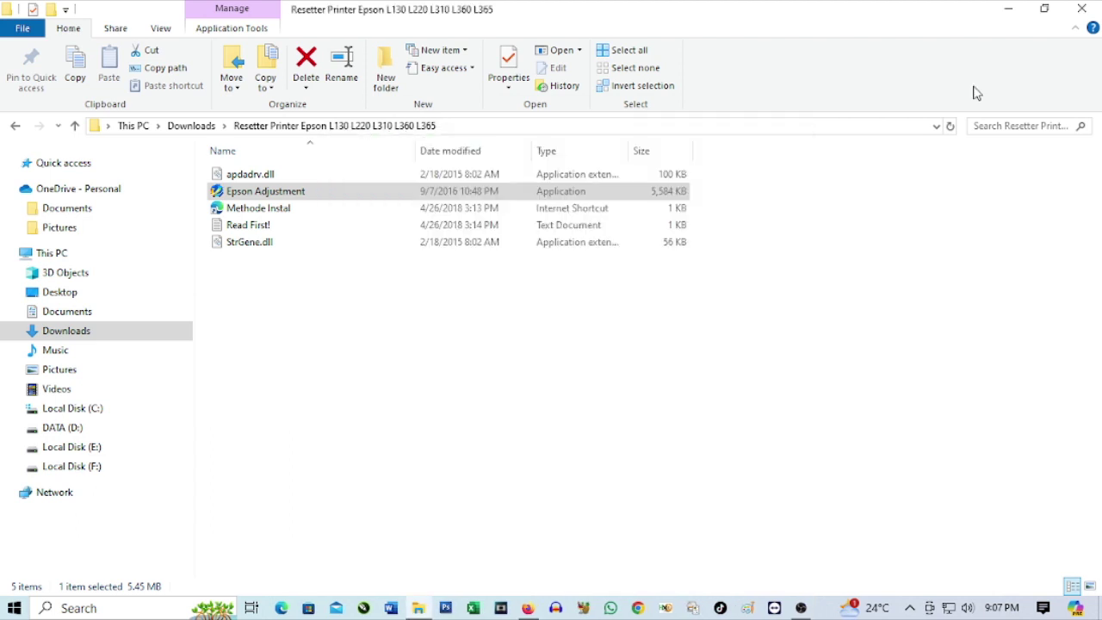
pyautogui.click(1082, 8)
pyautogui.rightClick(574, 283)
pyautogui.click(626, 331)
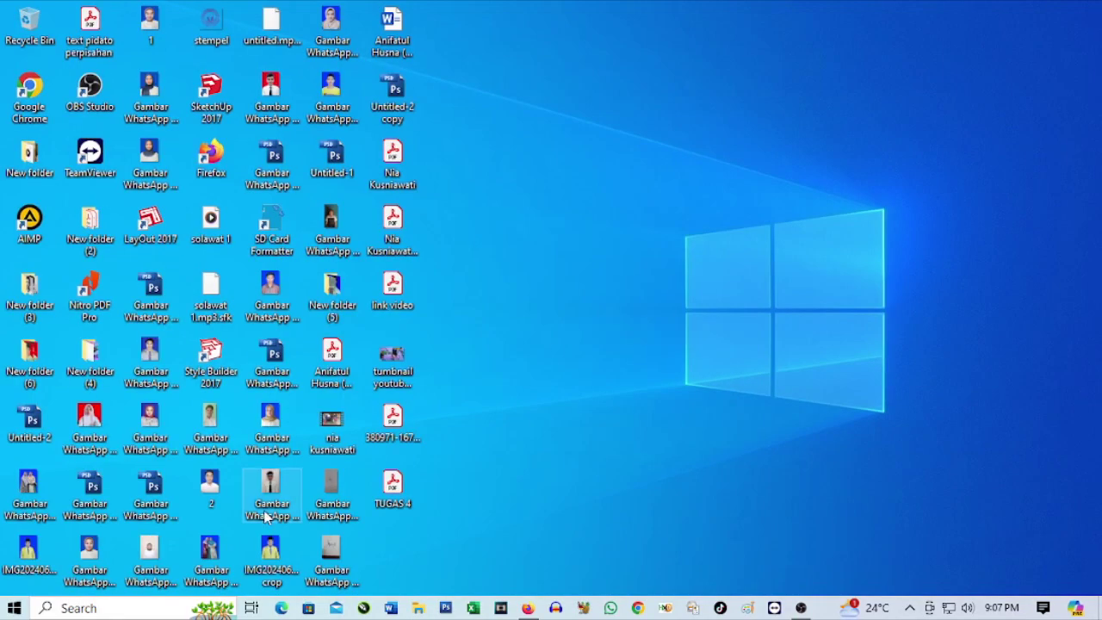
# Step: Search Windows for "printer" and open the Printers & scanners settings
pyautogui.click(9, 612)
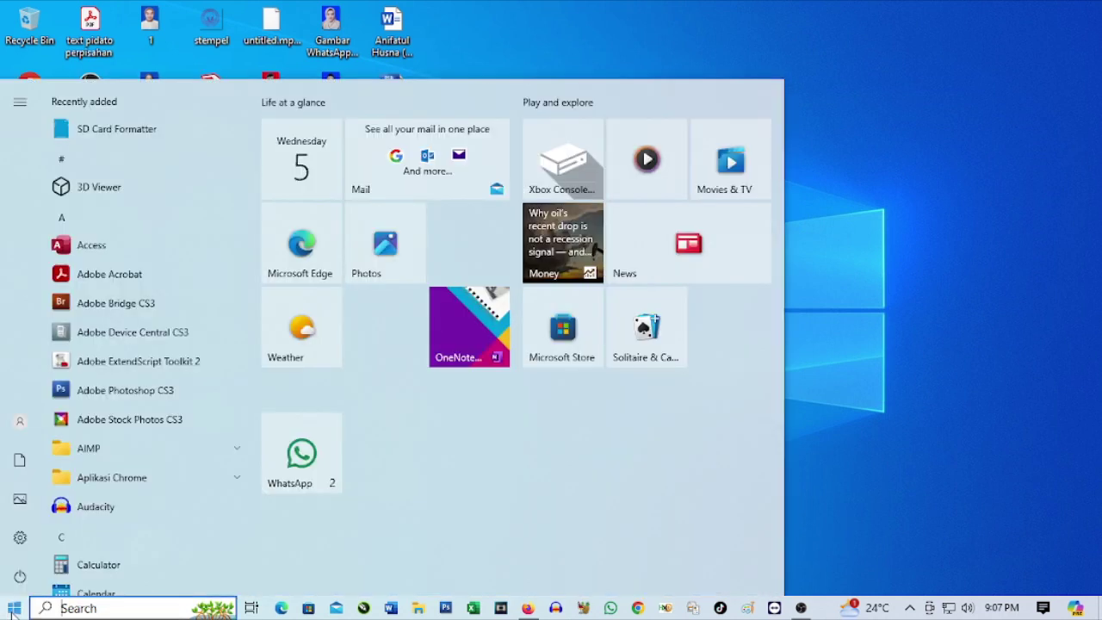
pyautogui.write('printer')
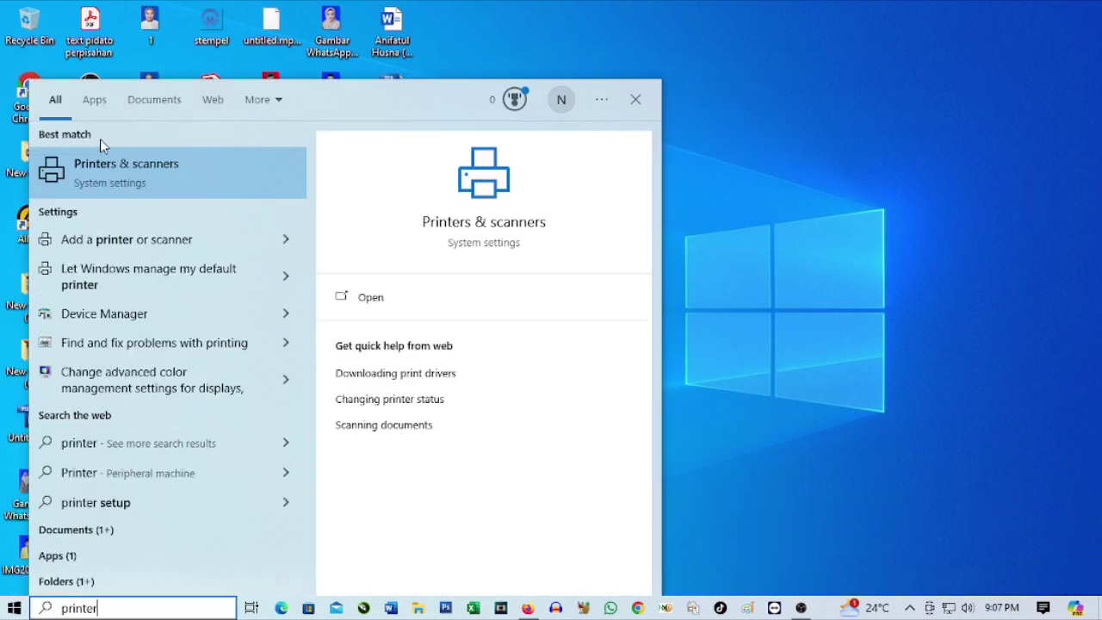
pyautogui.click(112, 168)
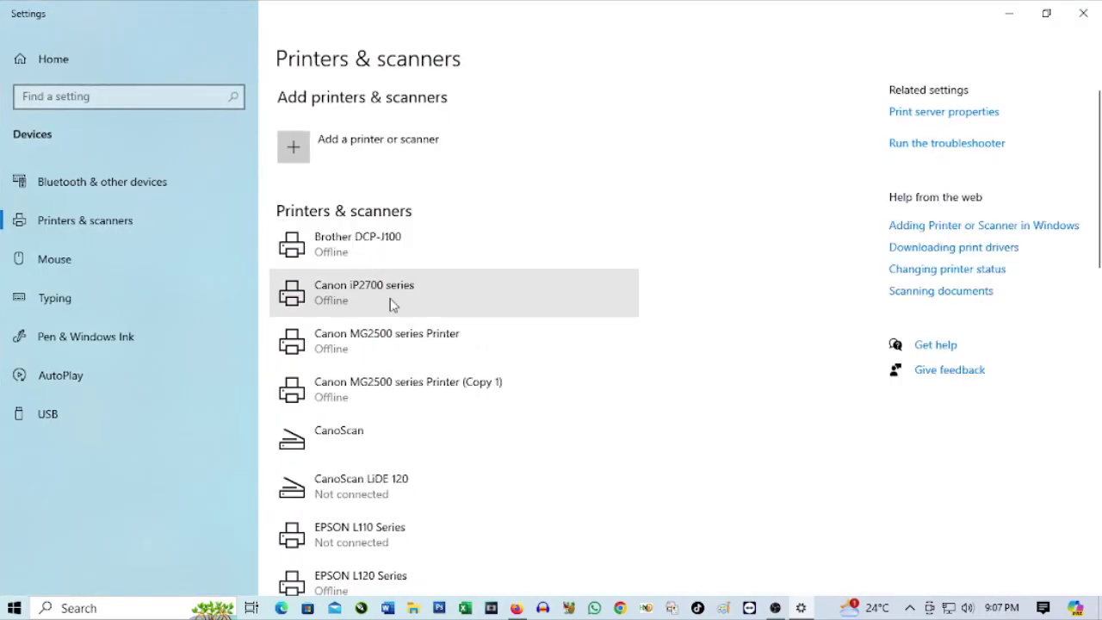
# Step: Open the printer properties of EPSON L310 Series (Copy 1) and move the dialog clear of the settings links
pyautogui.scroll(-3, 392, 297)
pyautogui.scroll(-3, 591, 333)
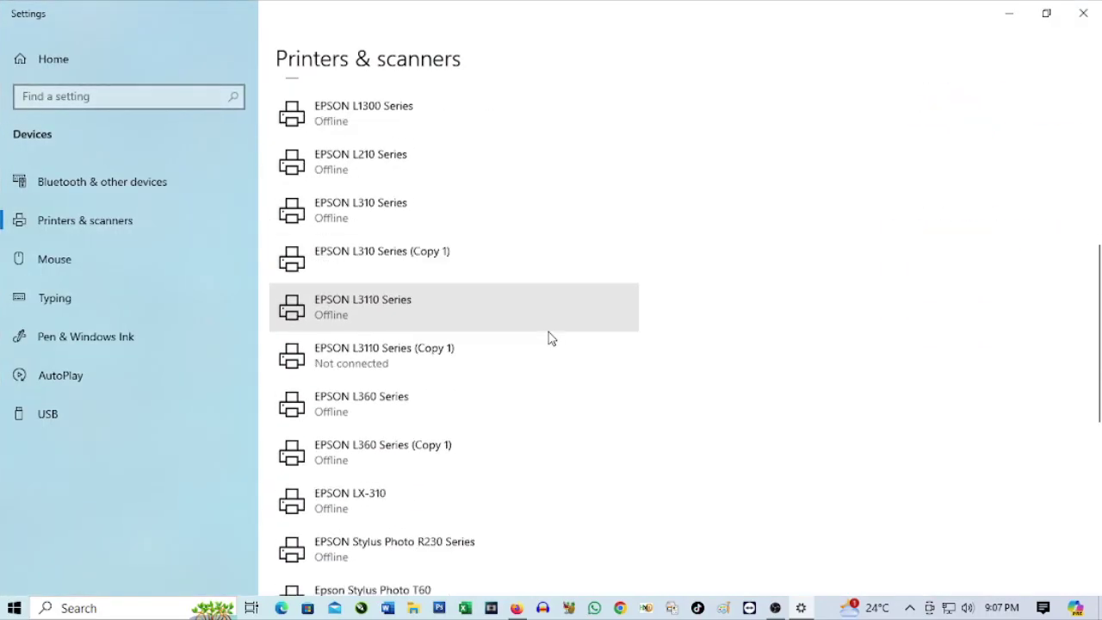
pyautogui.click(419, 241)
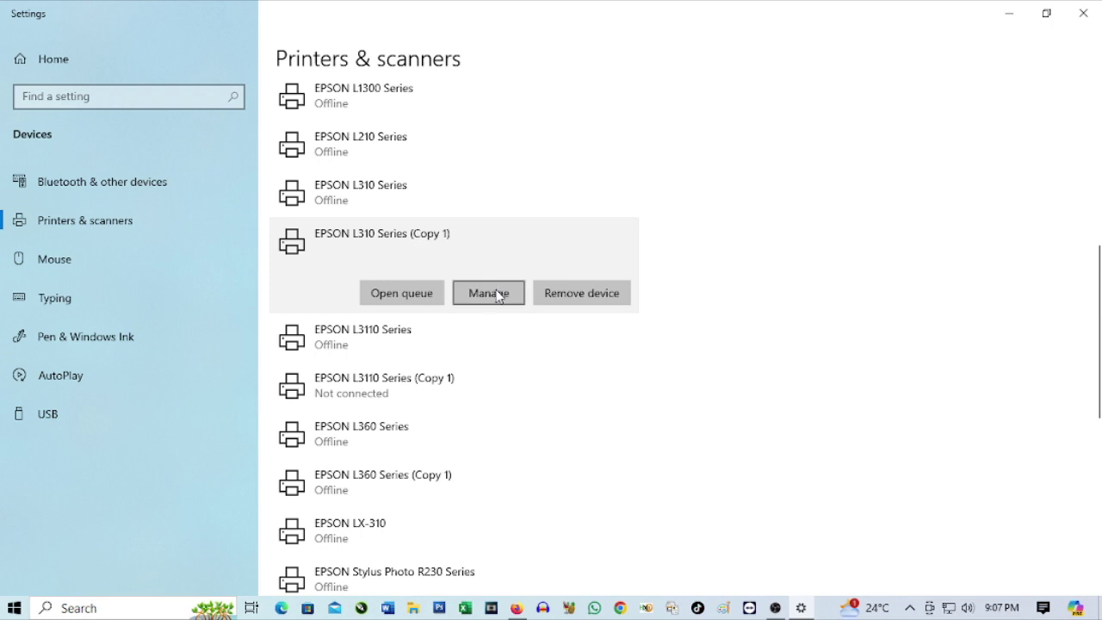
pyautogui.click(489, 293)
pyautogui.click(79, 270)
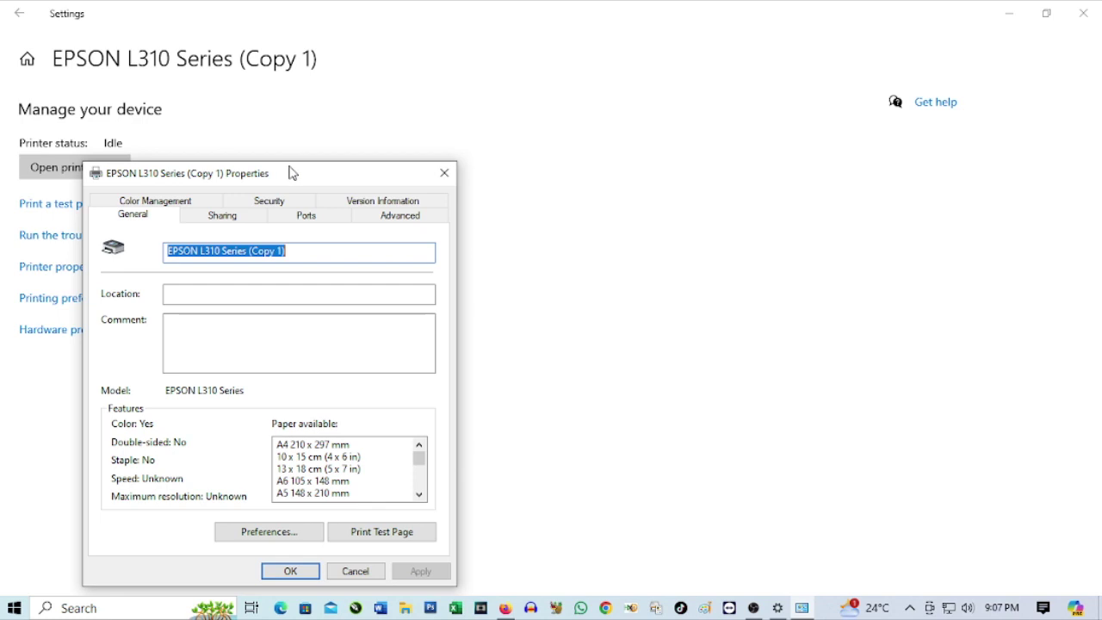
pyautogui.moveTo(290, 172); pyautogui.dragTo(428, 89)
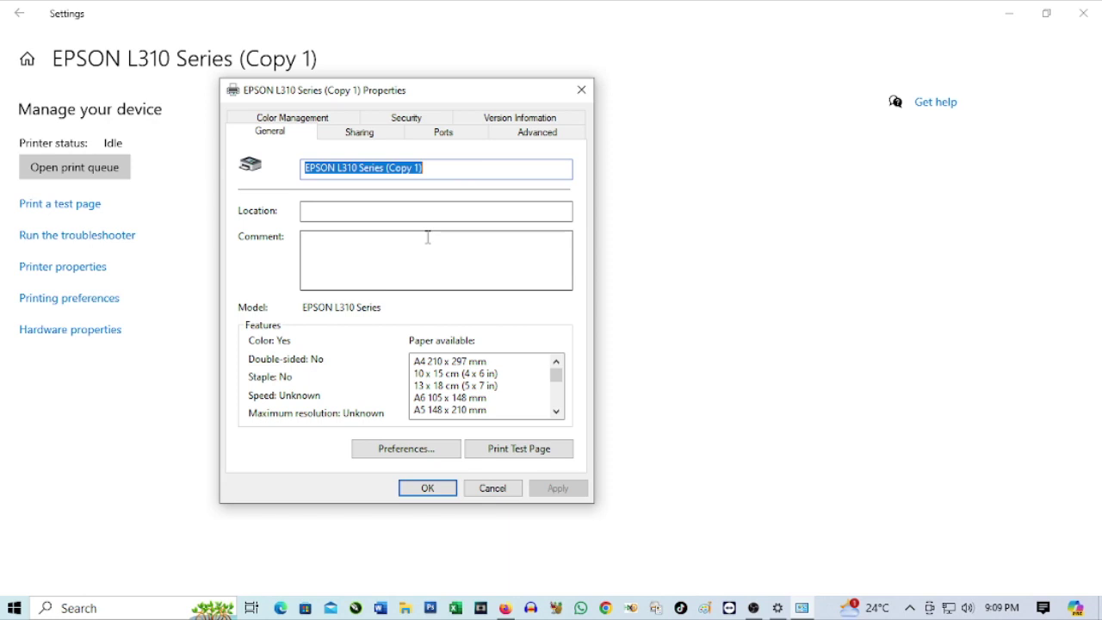
# Step: Print a nozzle check pattern from the printer's maintenance preferences, finish the check, and close the preferences and properties dialogs
pyautogui.click(406, 449)
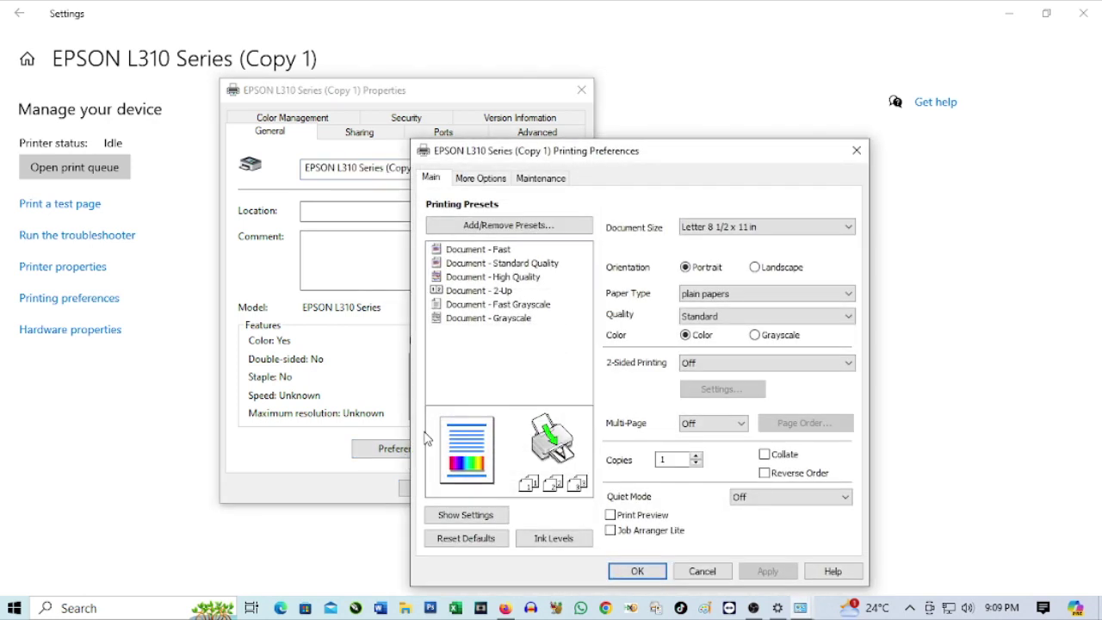
pyautogui.click(540, 179)
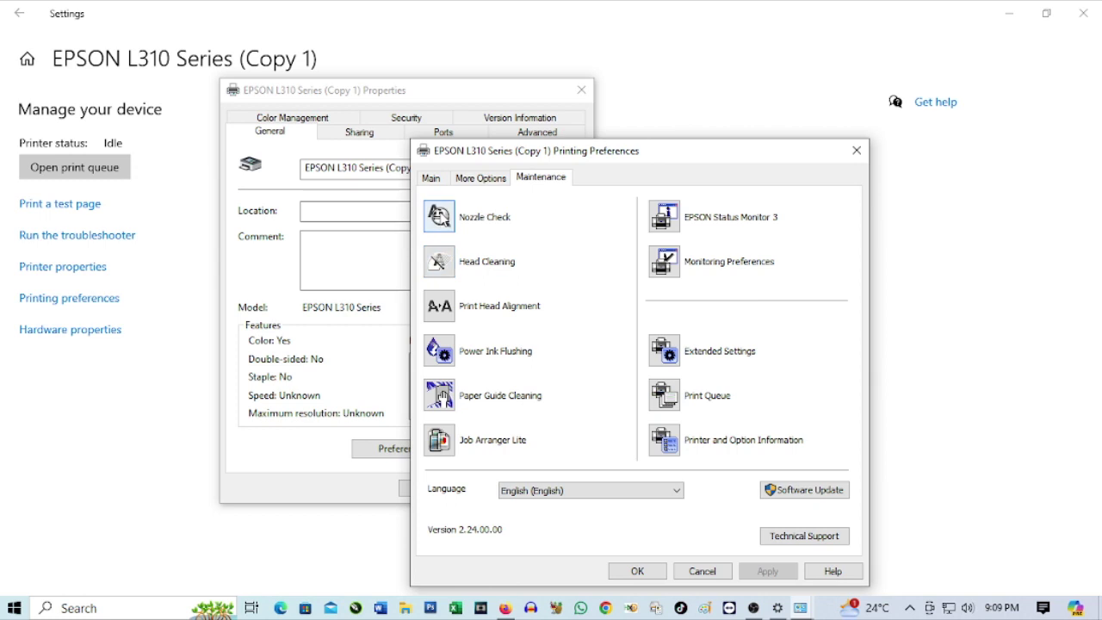
pyautogui.click(439, 216)
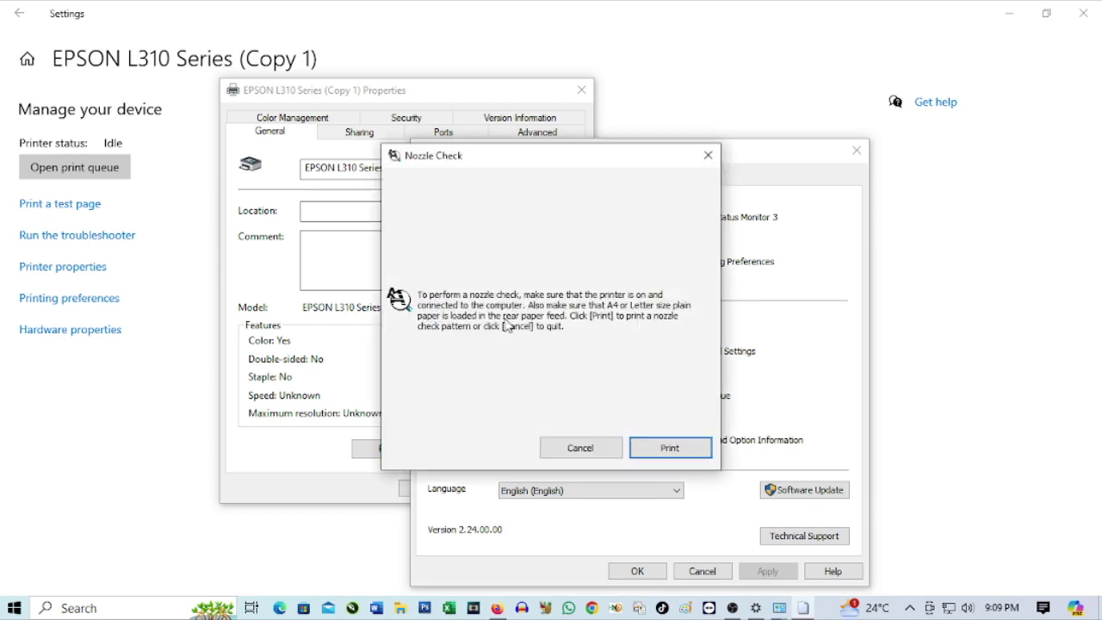
pyautogui.click(671, 448)
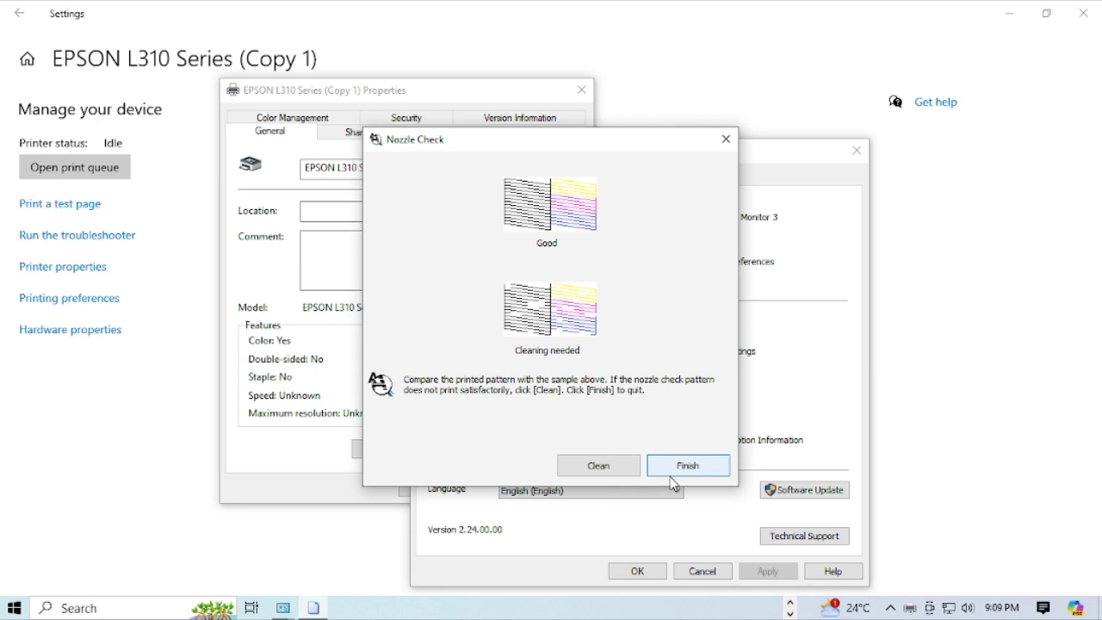
pyautogui.click(673, 469)
pyautogui.click(652, 575)
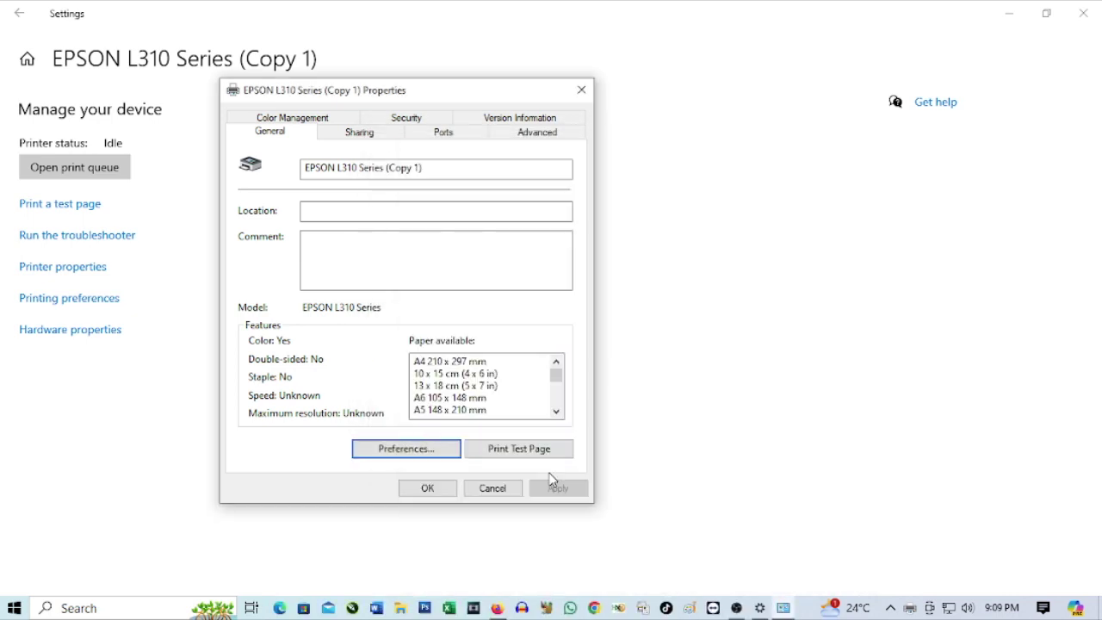
pyautogui.click(491, 488)
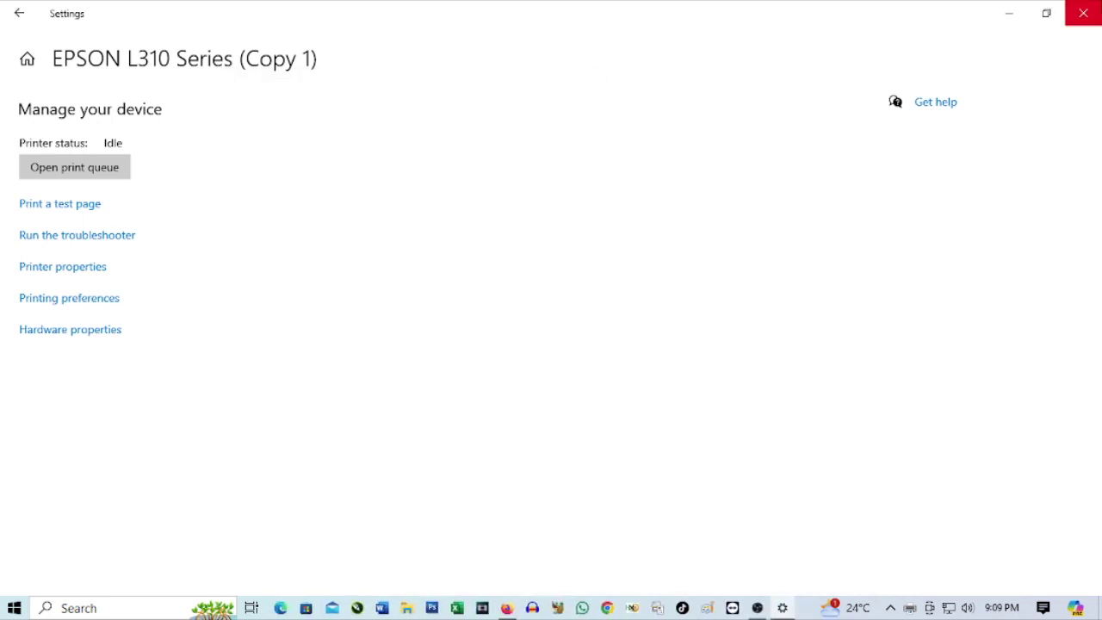